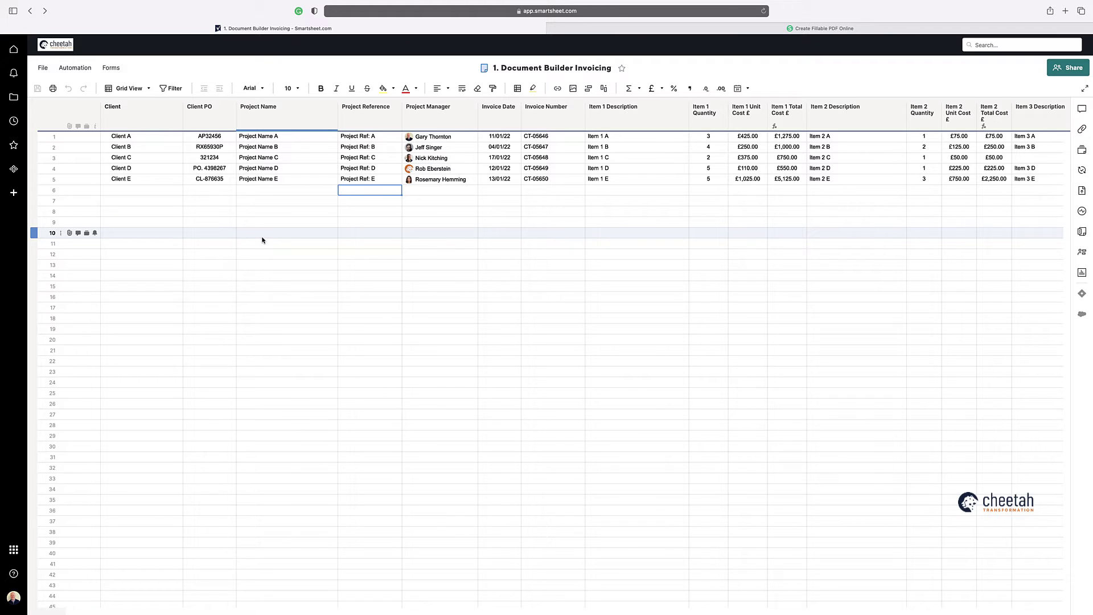
Step: Look over row 5's actions, then select and deselect the invoice template's items table
right_click(45, 182)
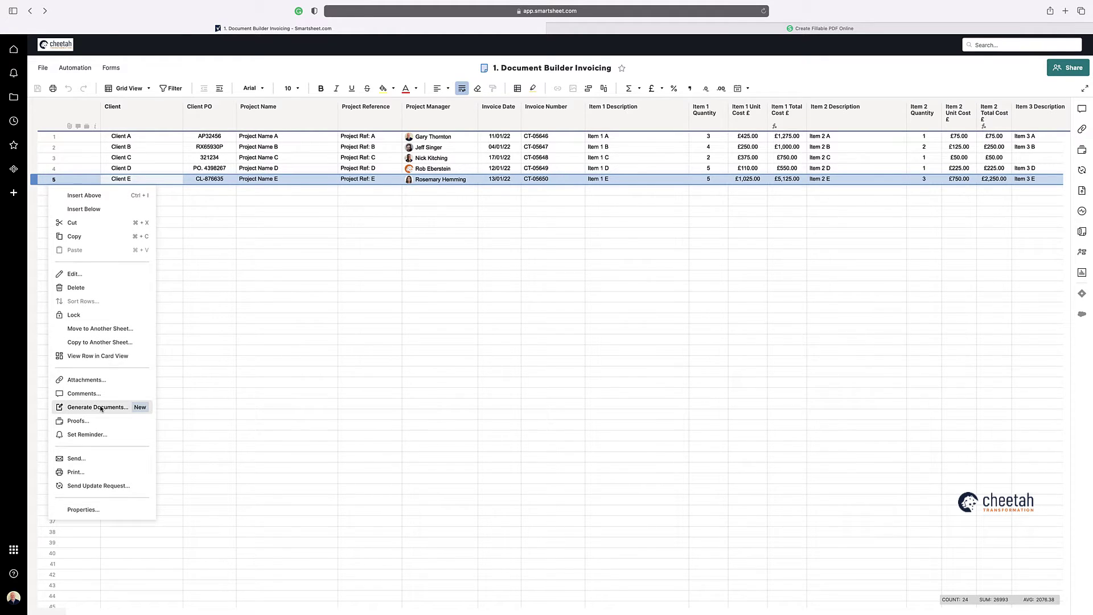
left_click(303, 319)
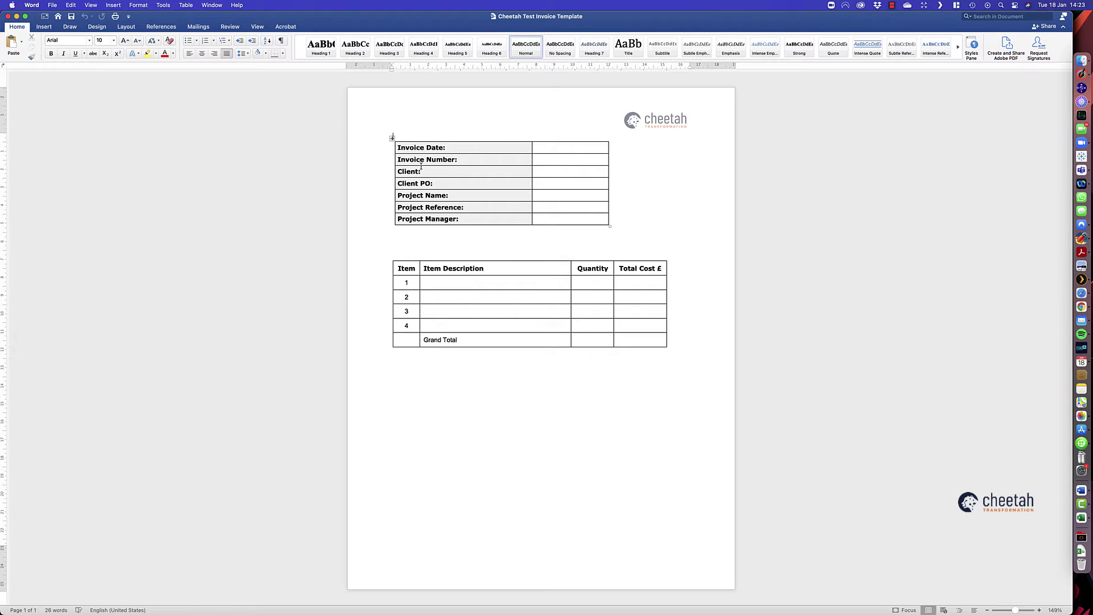
left_click(556, 152)
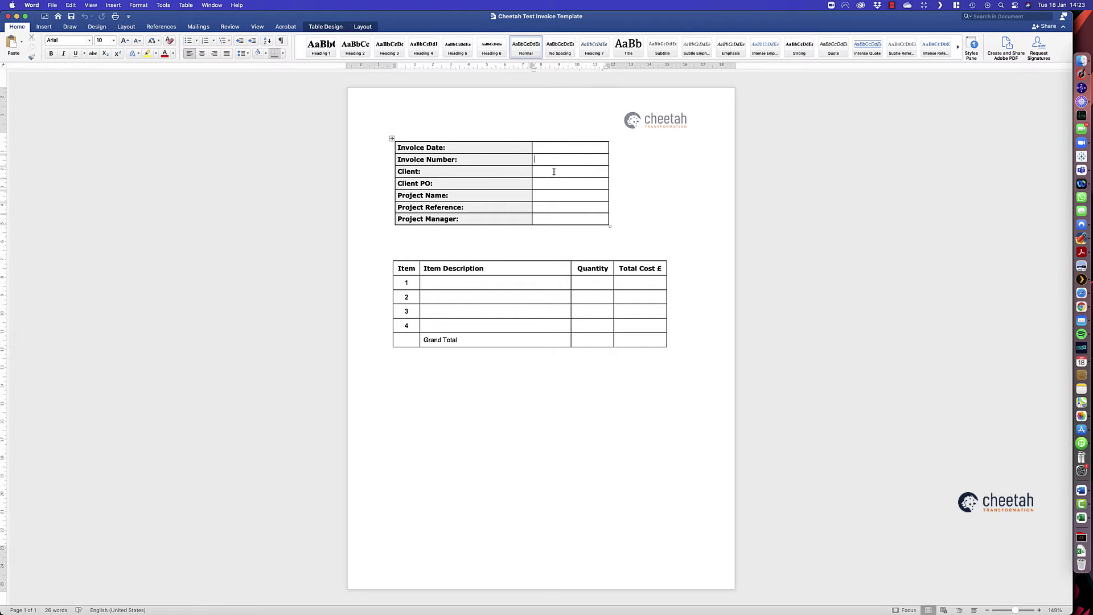
left_click_drag(439, 296, 646, 398)
key("Up")
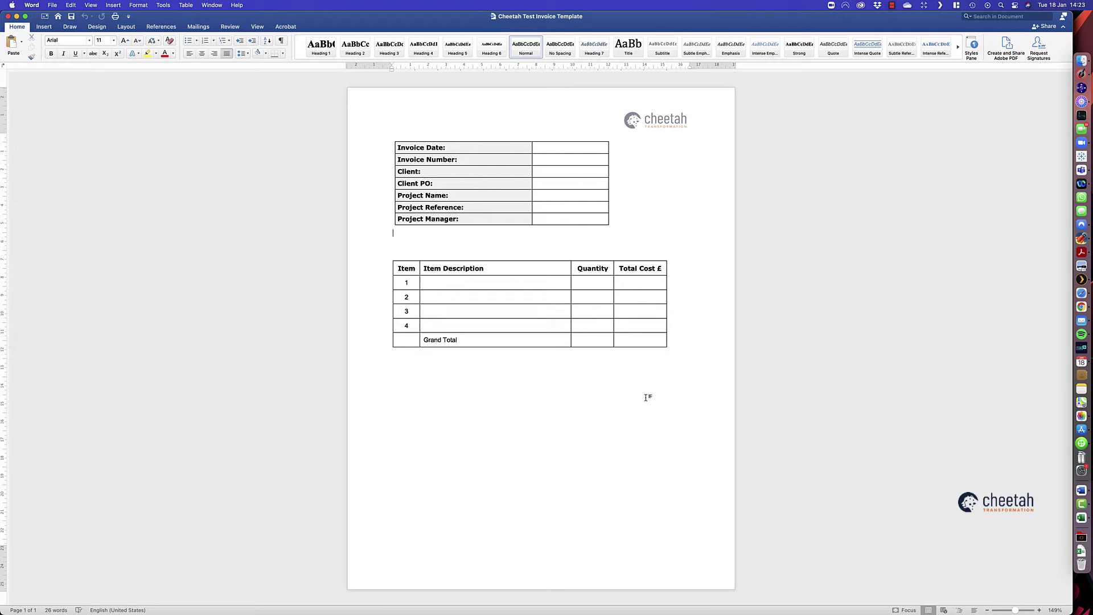
Step: Export the Word template as Cheetah Test Invoice Template.pdf, replacing the existing PDF
left_click(51, 5)
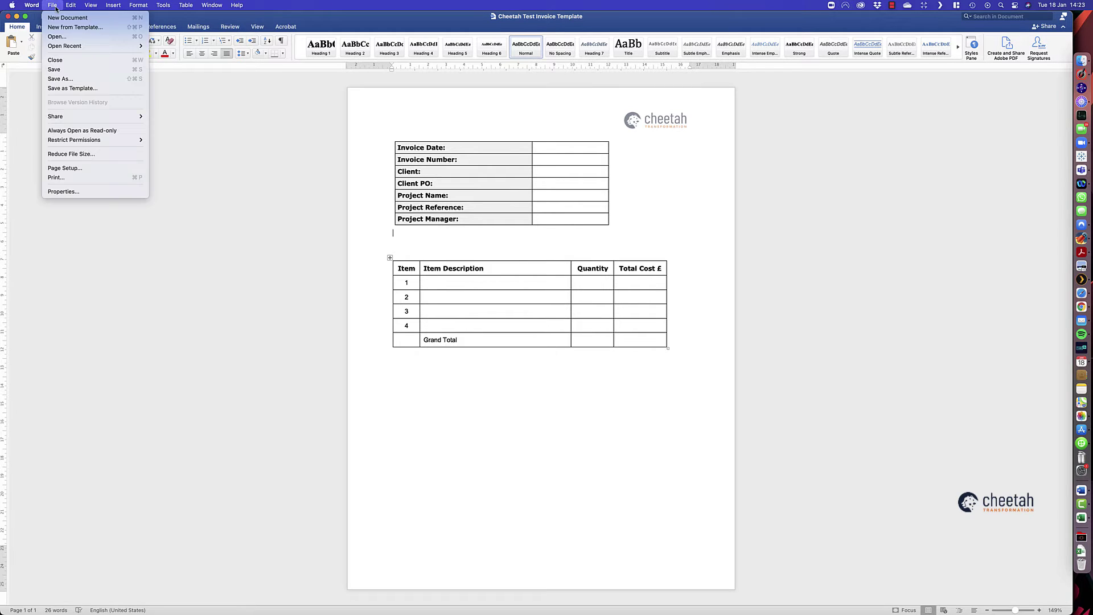
left_click(60, 80)
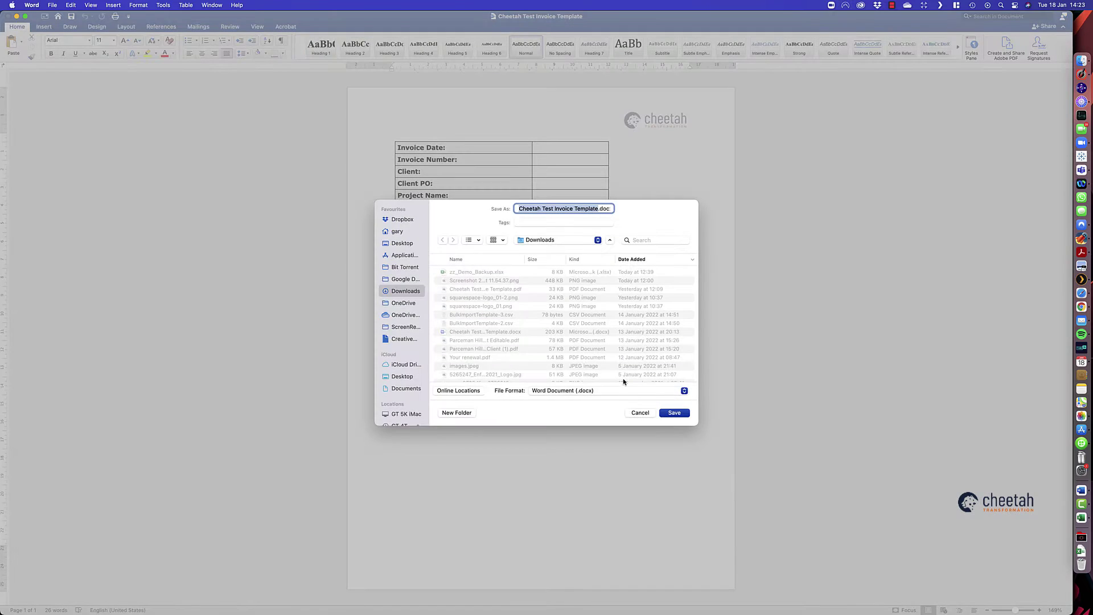
left_click(560, 393)
left_click(545, 496)
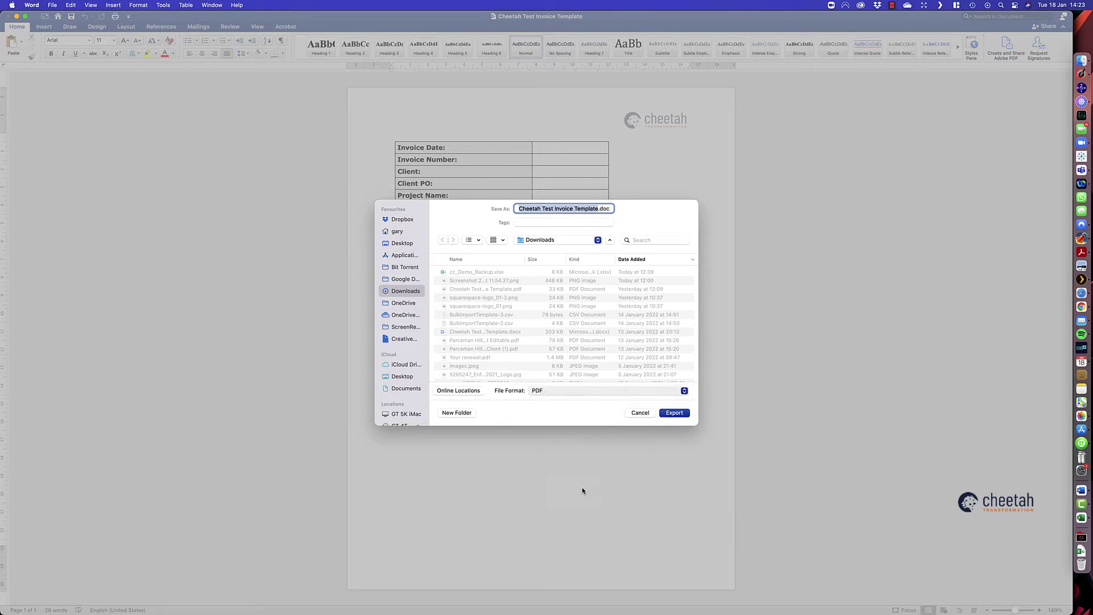
left_click(672, 412)
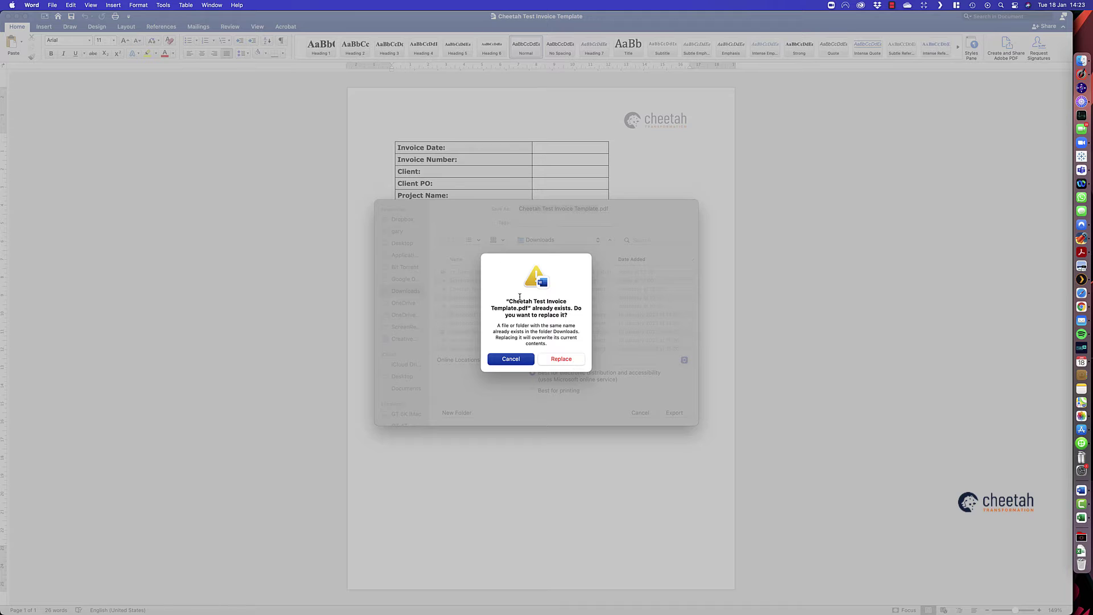
left_click(561, 358)
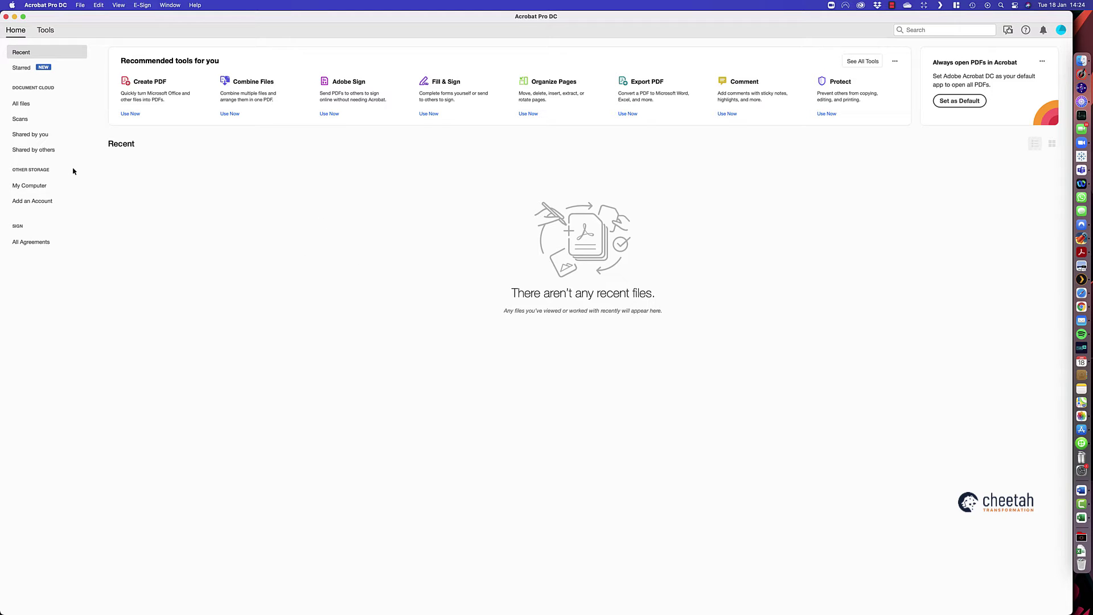
Step: Open Cheetah Test Invoice Template.pdf from the Downloads folder in Acrobat
left_click(80, 6)
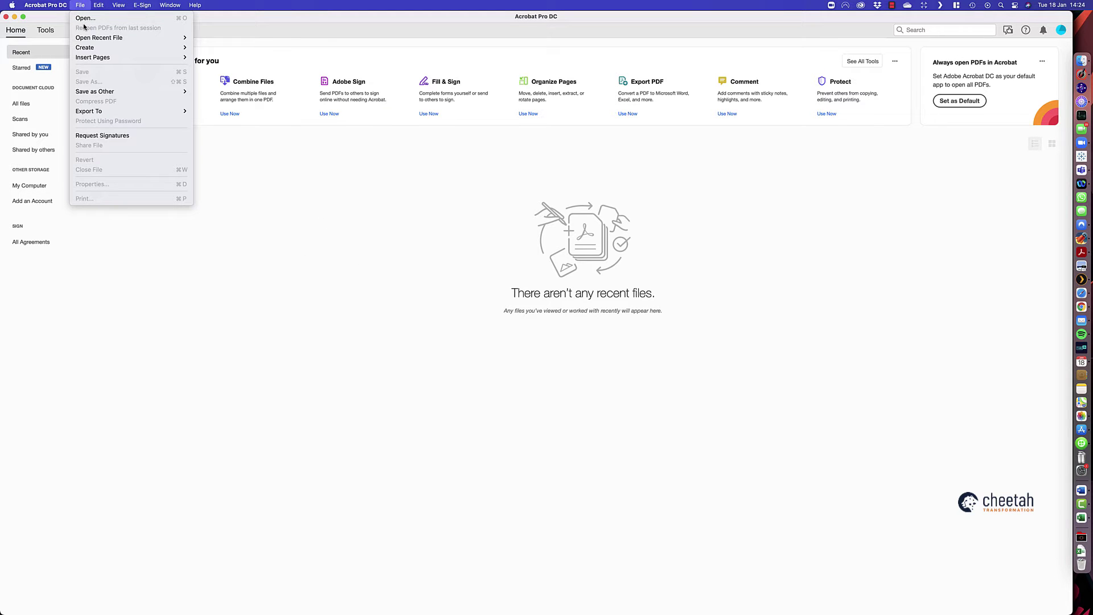
left_click(86, 18)
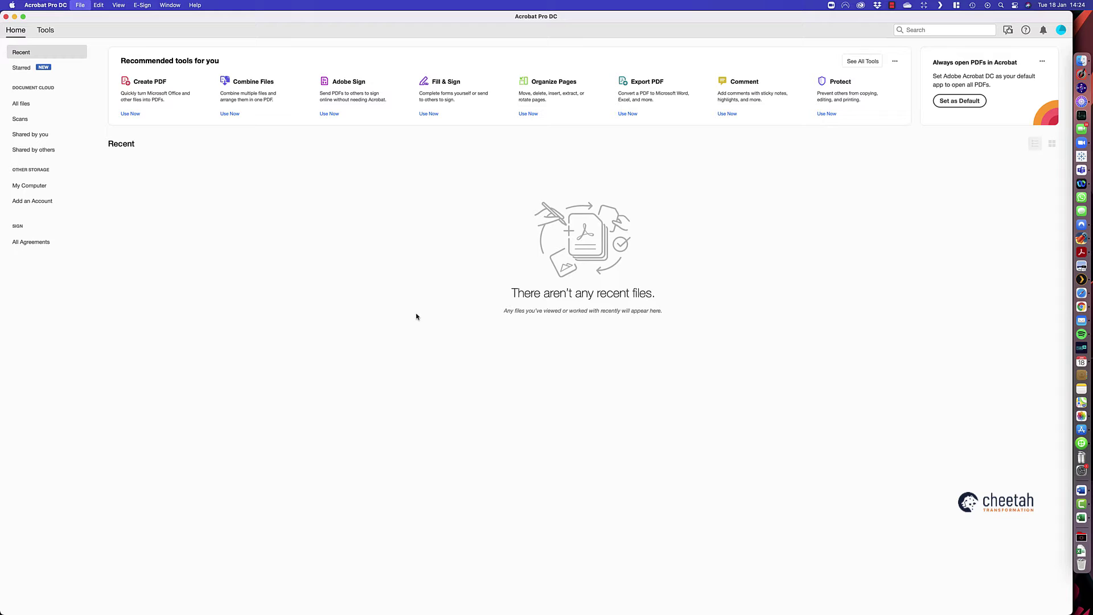
left_click(479, 178)
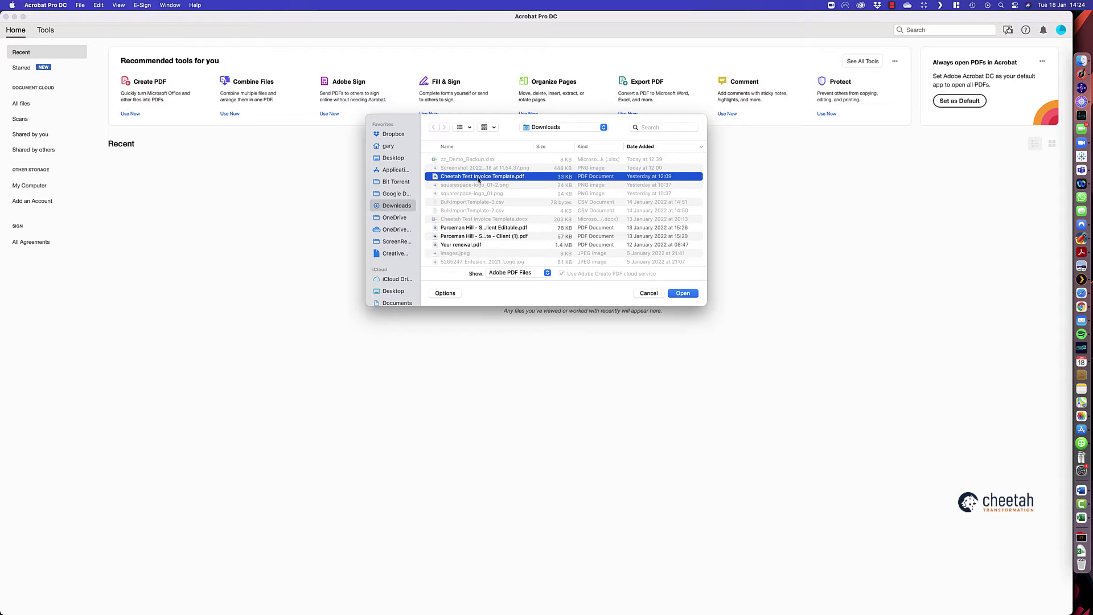
left_click(686, 294)
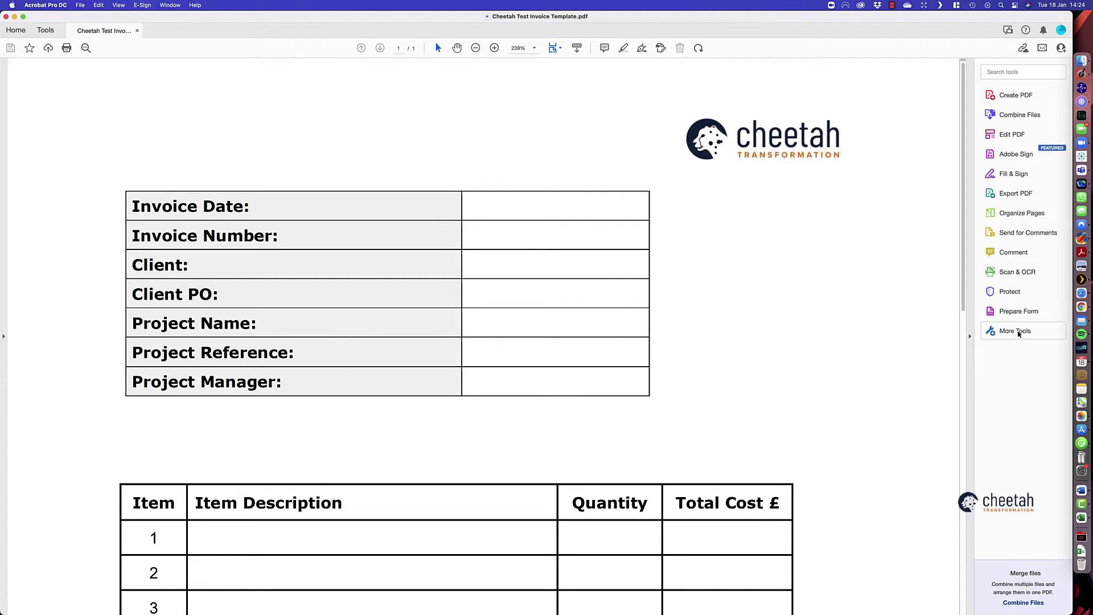
Step: From More Tools, launch Prepare Form for the invoice template PDF
left_click(1015, 331)
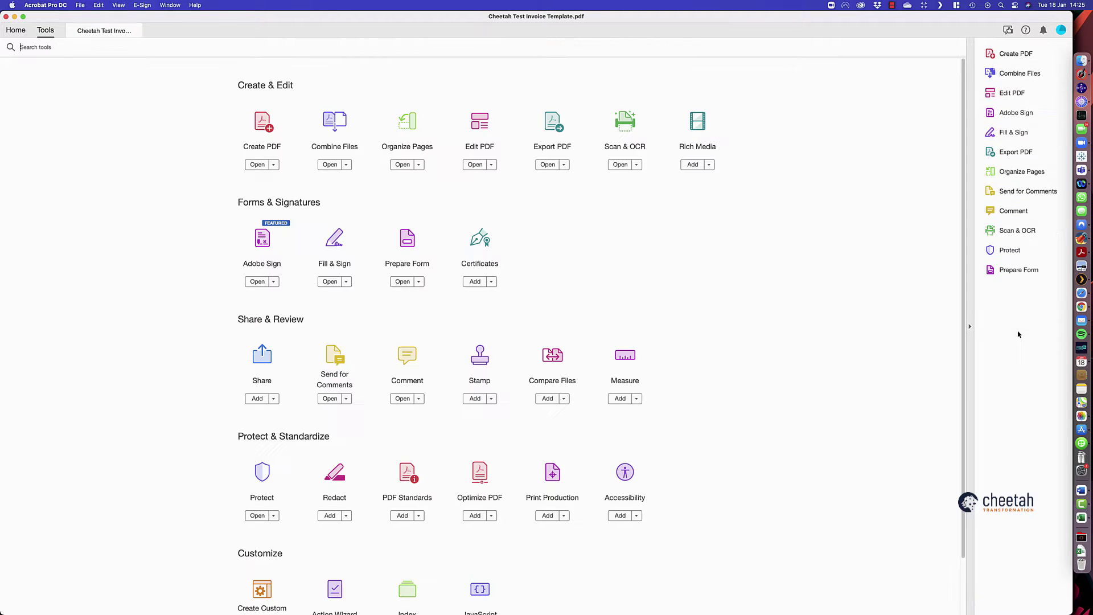
left_click(418, 282)
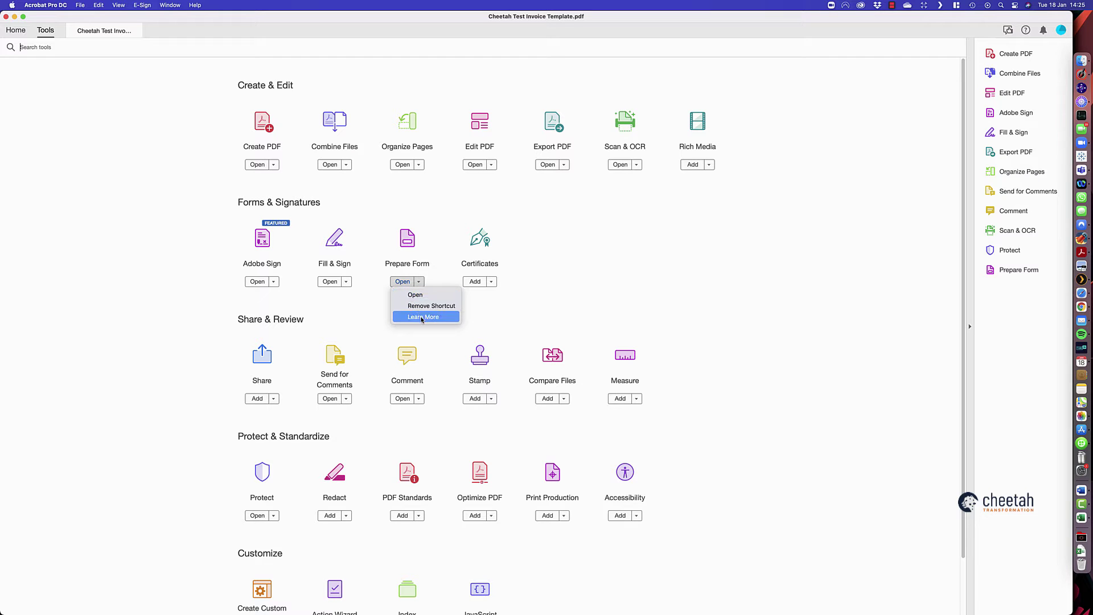
left_click(409, 283)
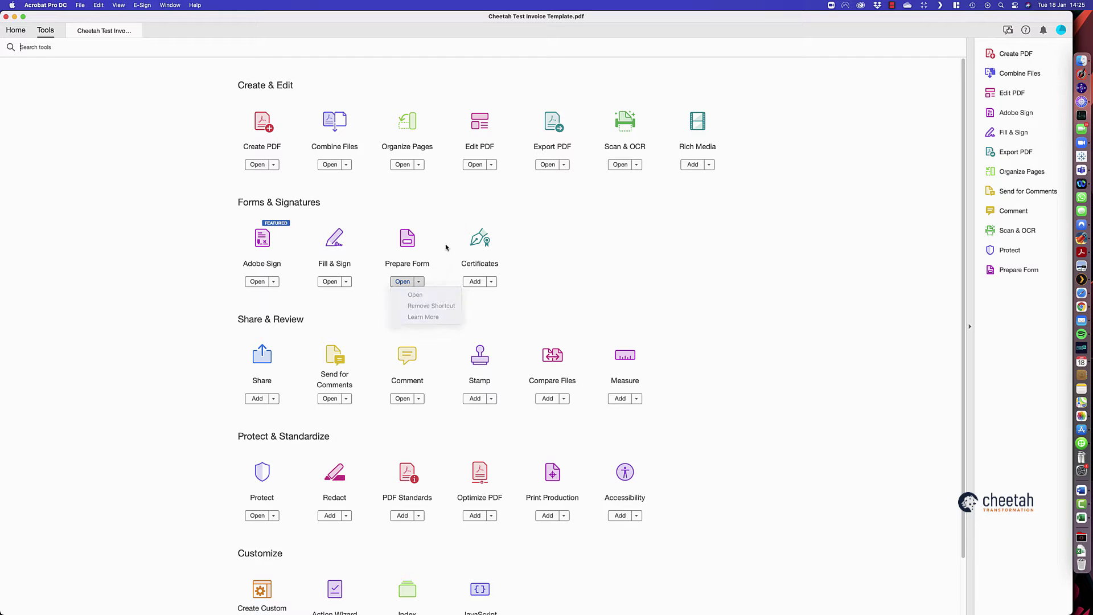
left_click(1016, 271)
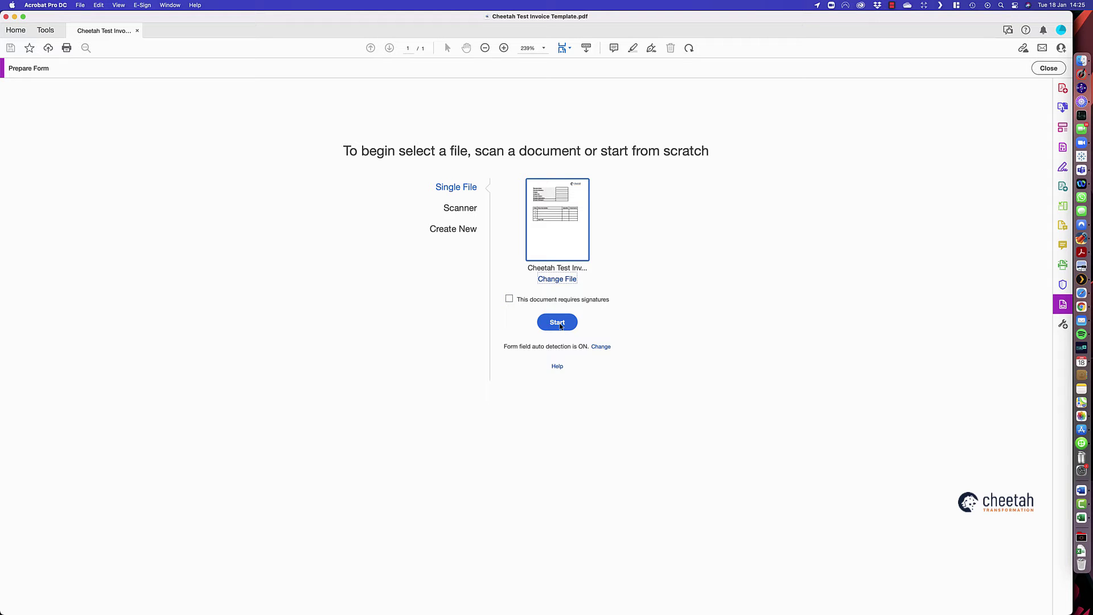
Step: Auto-detect fillable form fields across the invoice, down to the Grand Total row
left_click(559, 322)
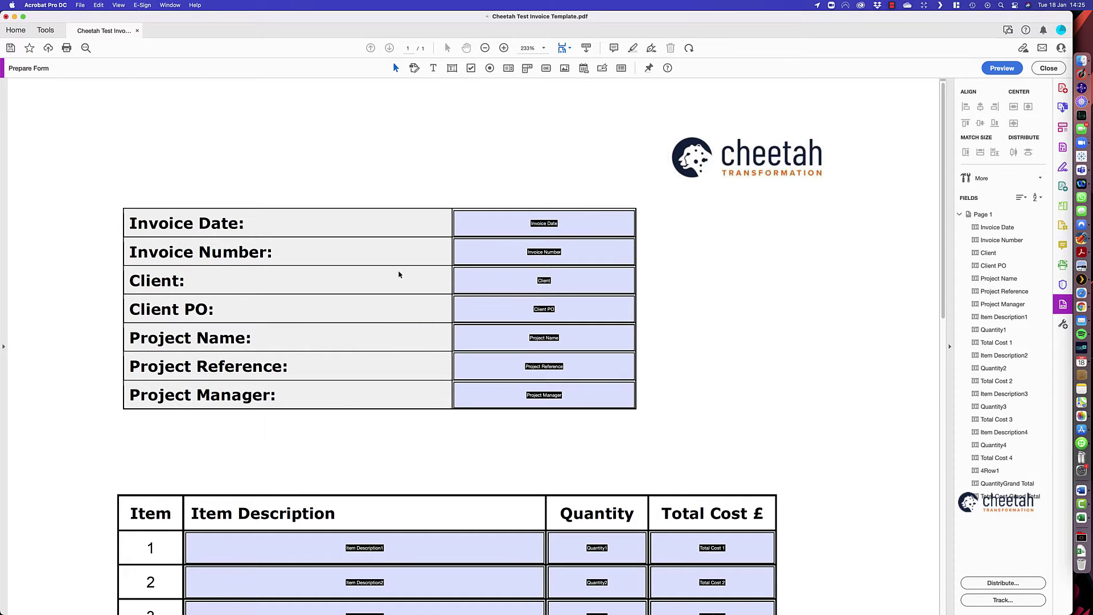
scroll(478, 275, "down", 2)
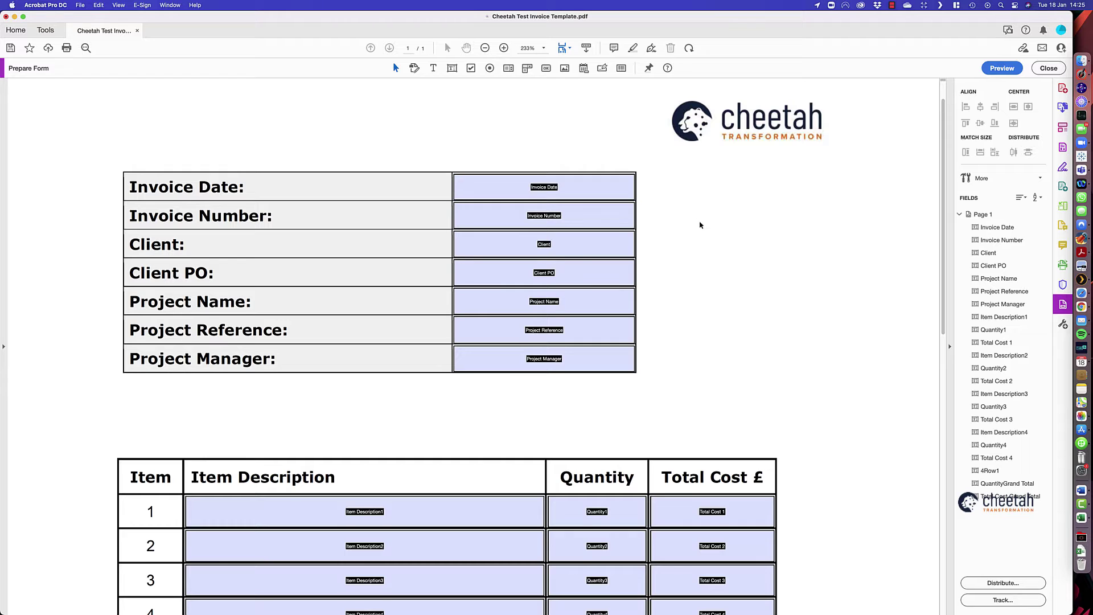
scroll(700, 225, "down", 1)
scroll(701, 224, "down", 2)
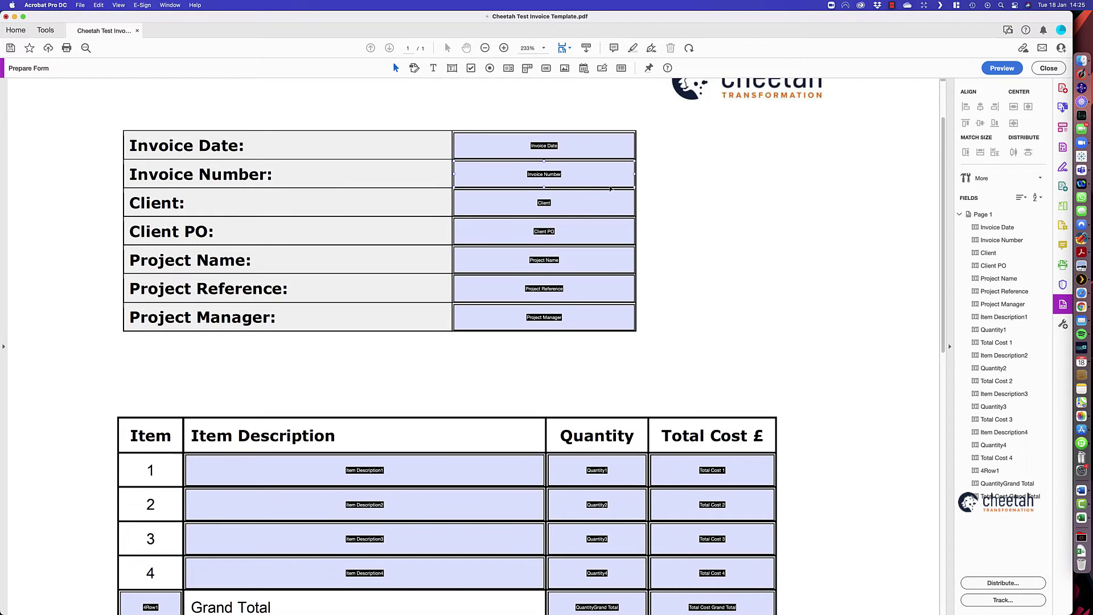
scroll(664, 264, "down", 7)
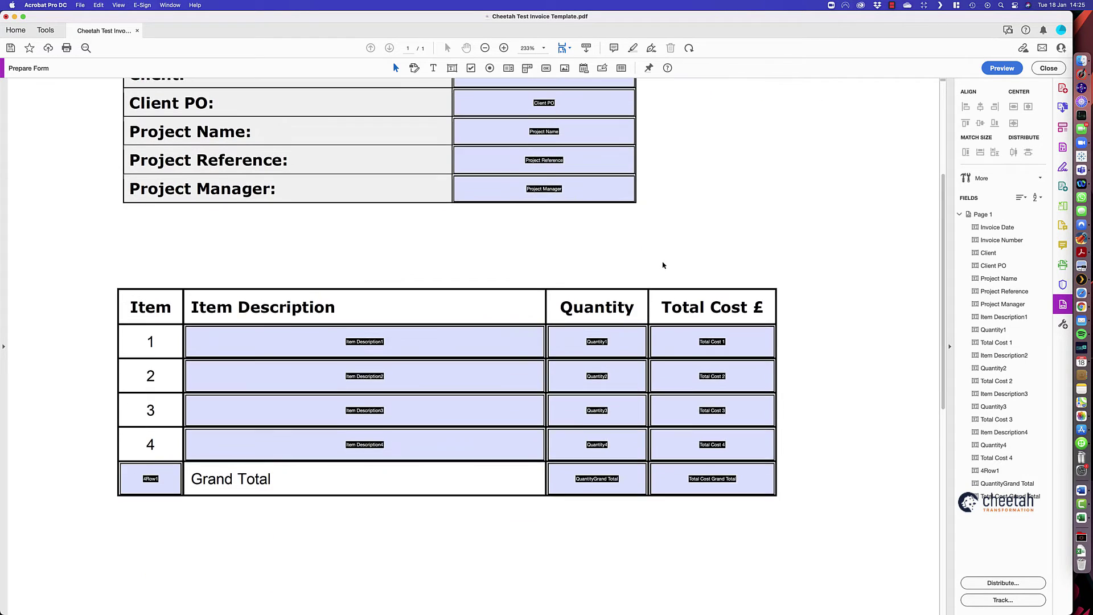
scroll(430, 427, "down", 4)
scroll(182, 459, "down", 1)
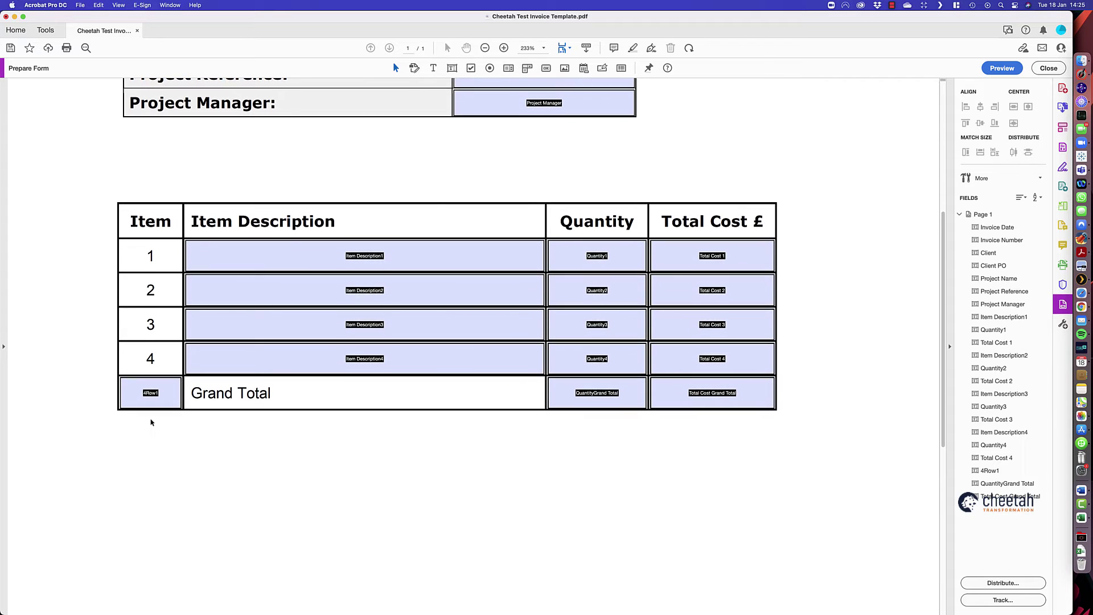
Step: Delete the stray 4Row1 and QuantityGrand Total fields
left_click(161, 396)
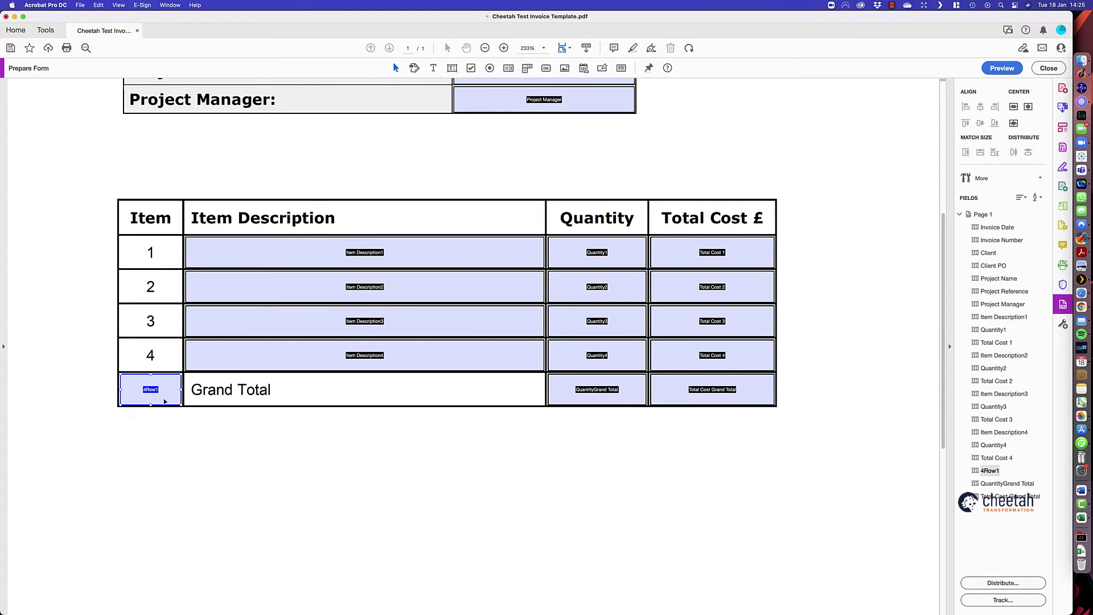
key("Delete")
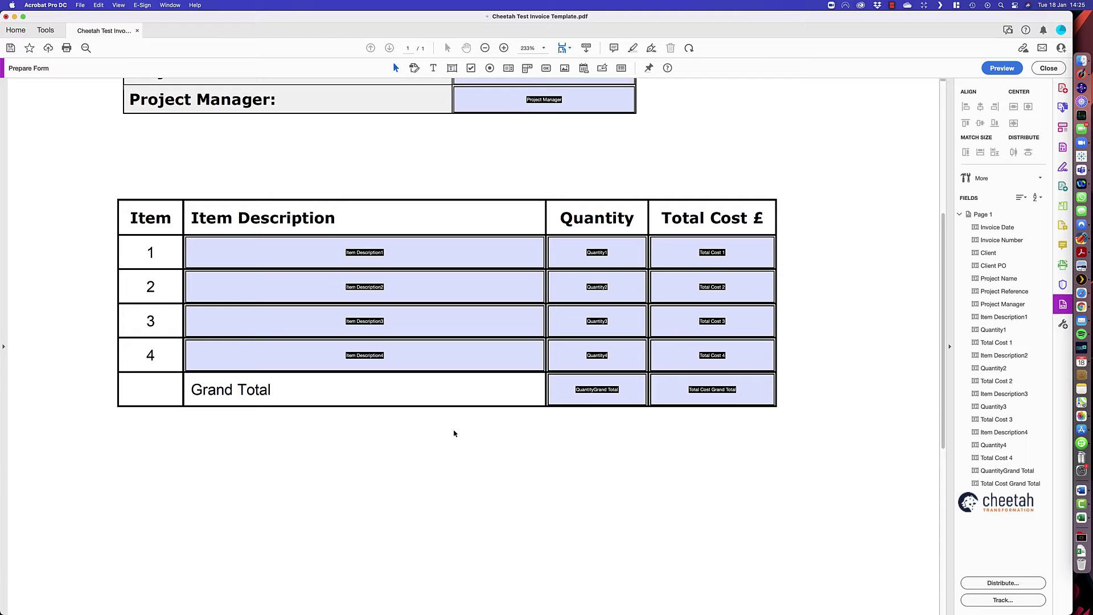
left_click(594, 400)
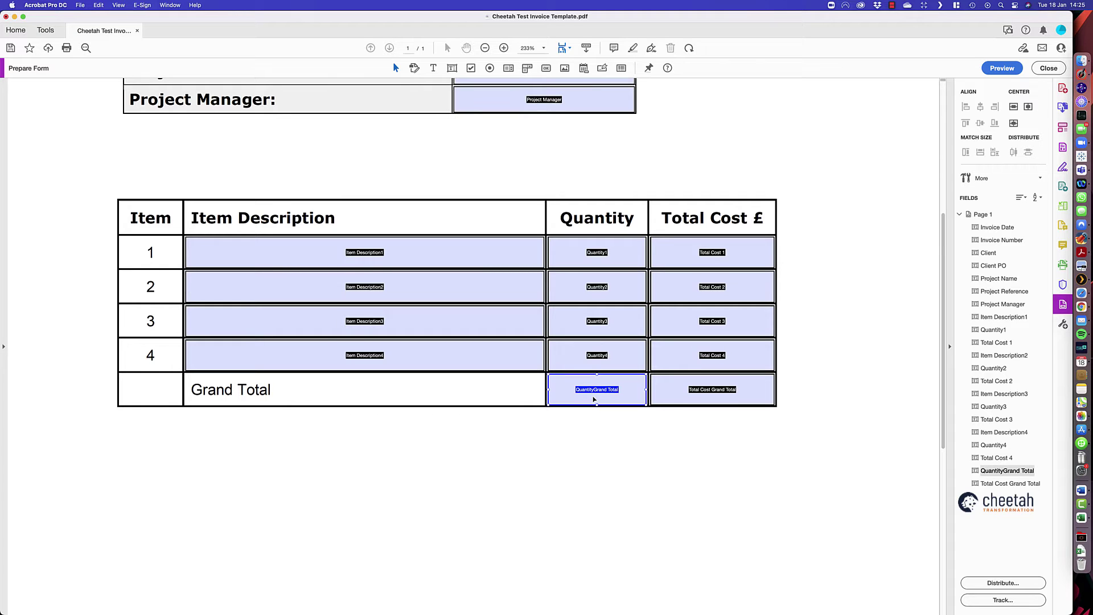
key("Delete")
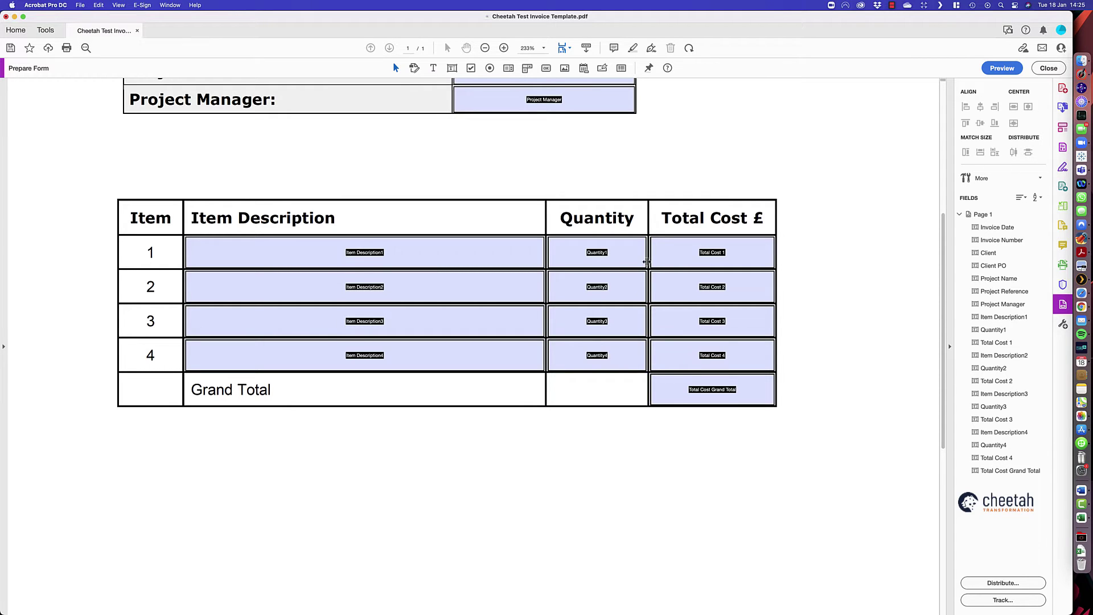
scroll(744, 181, "up", 10)
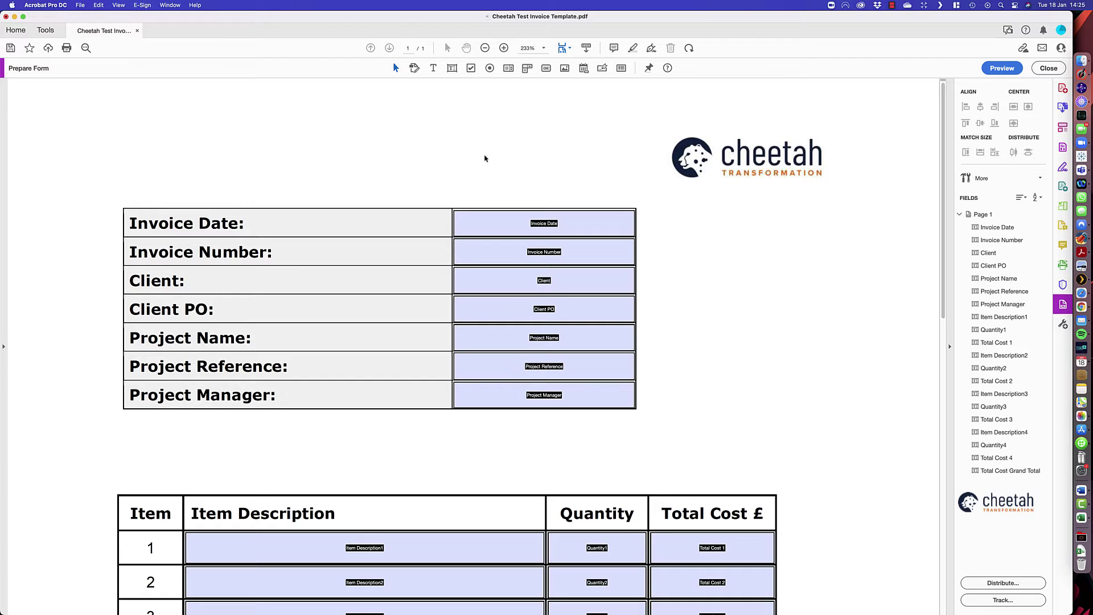
Step: Save the form in Downloads as Cheetah Test Invoice Template Fillable.pdf
left_click(10, 48)
left_click(479, 299)
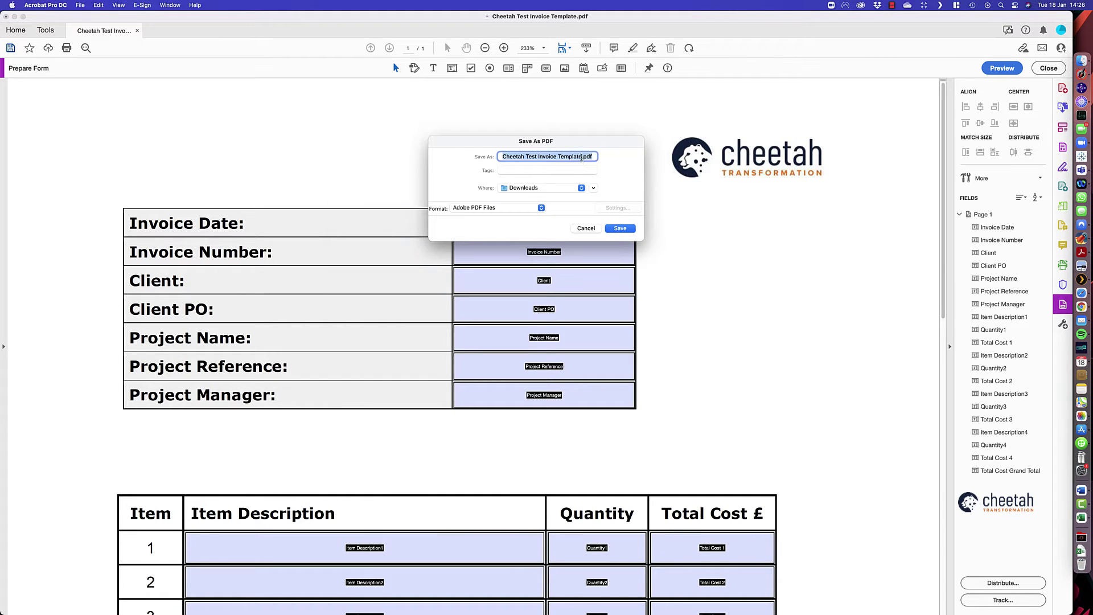
key("Right")
type("Fillable")
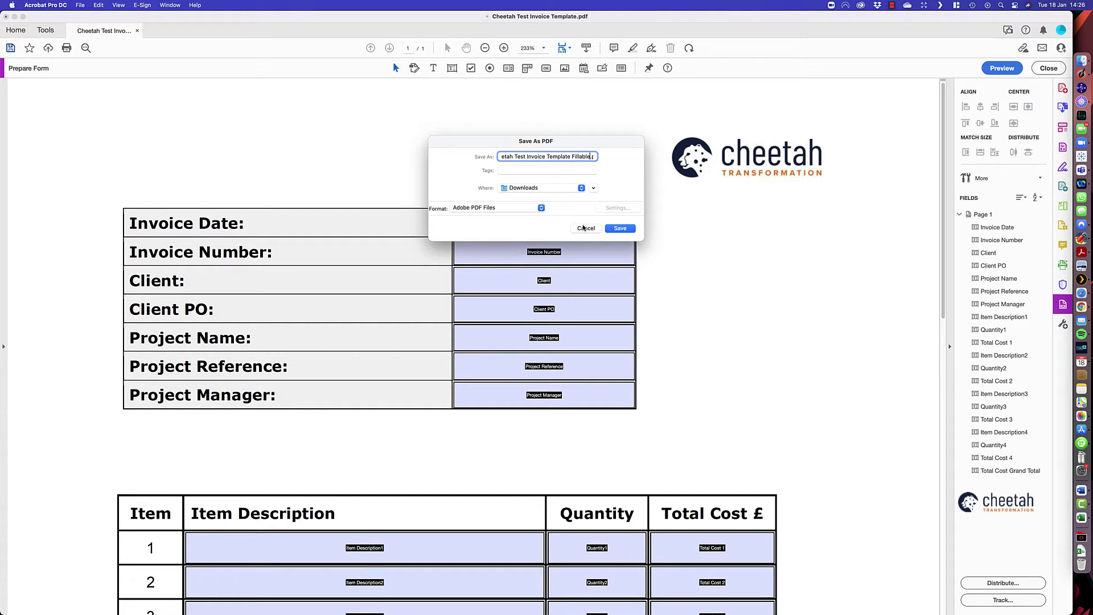
left_click(624, 231)
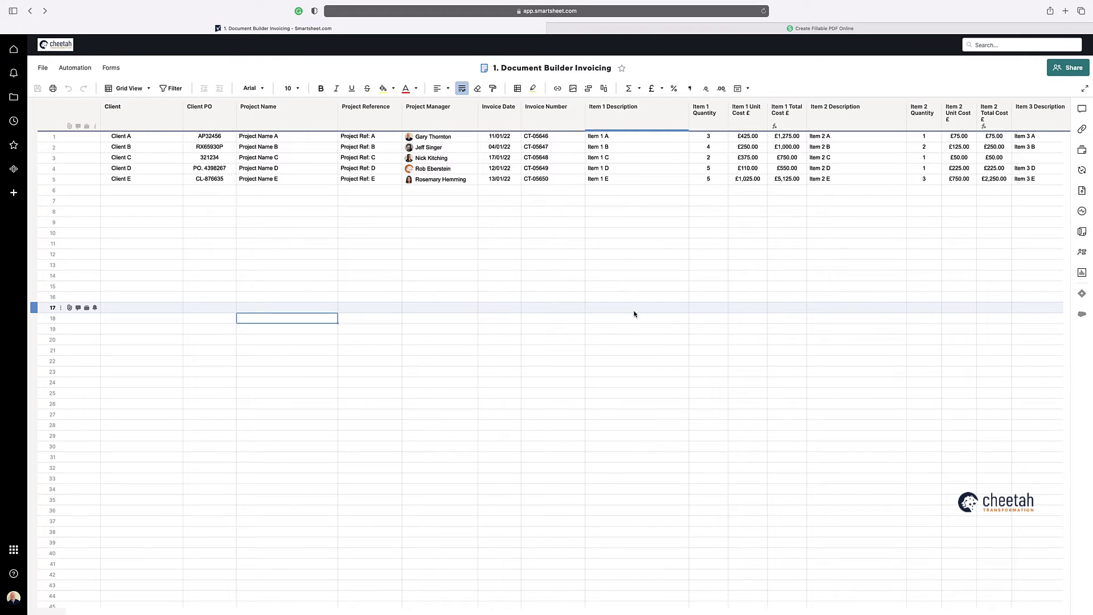
scroll(340, 177, "right", 2)
scroll(339, 177, "left", 2)
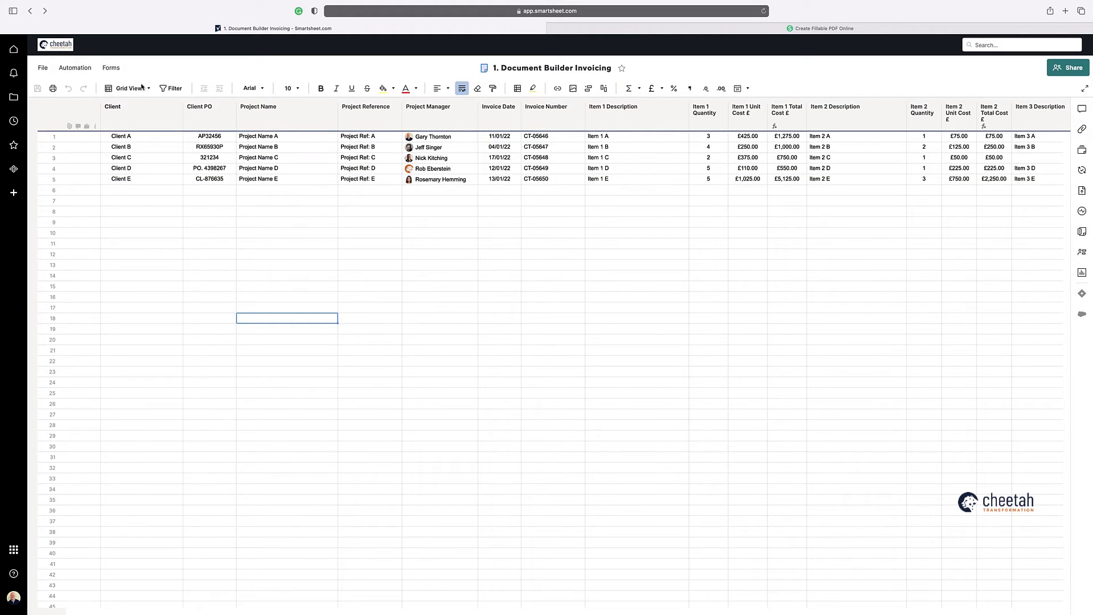
left_click(113, 68)
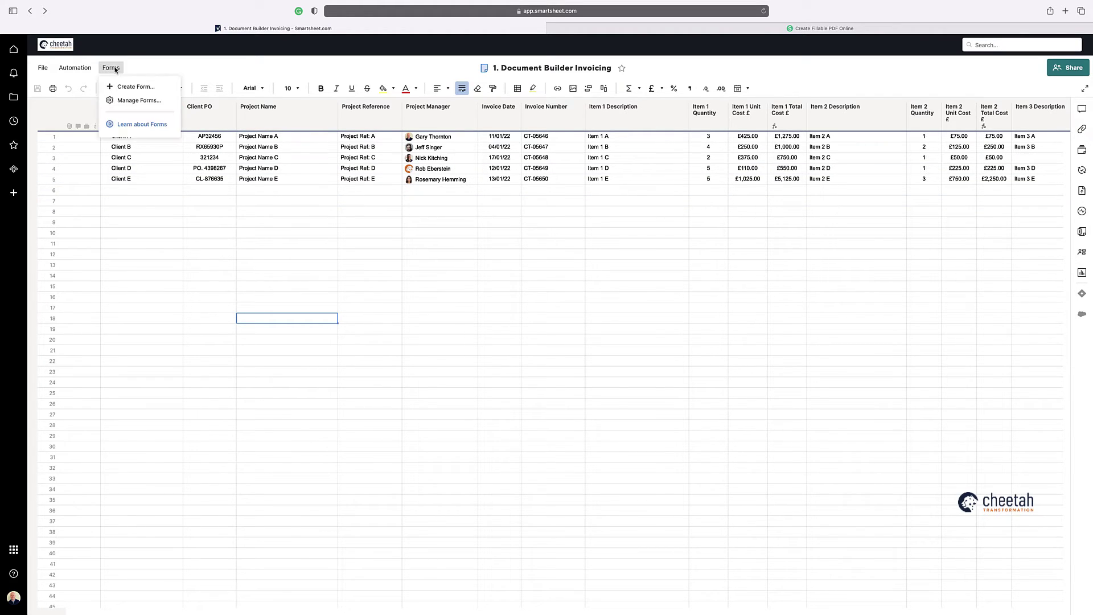
left_click(141, 100)
mouse_move(471, 212)
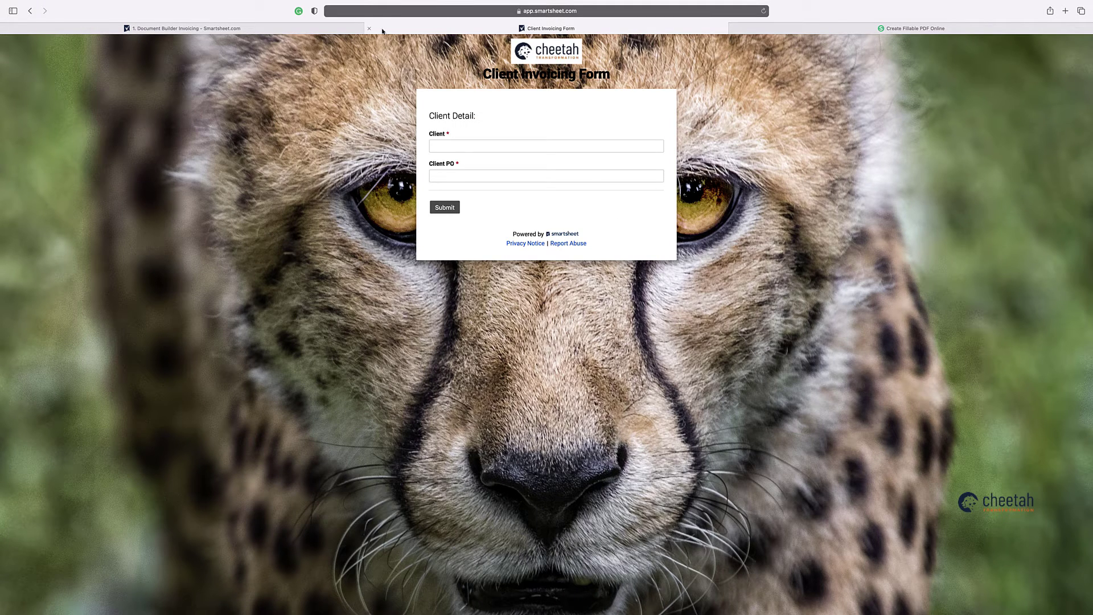
left_click(369, 28)
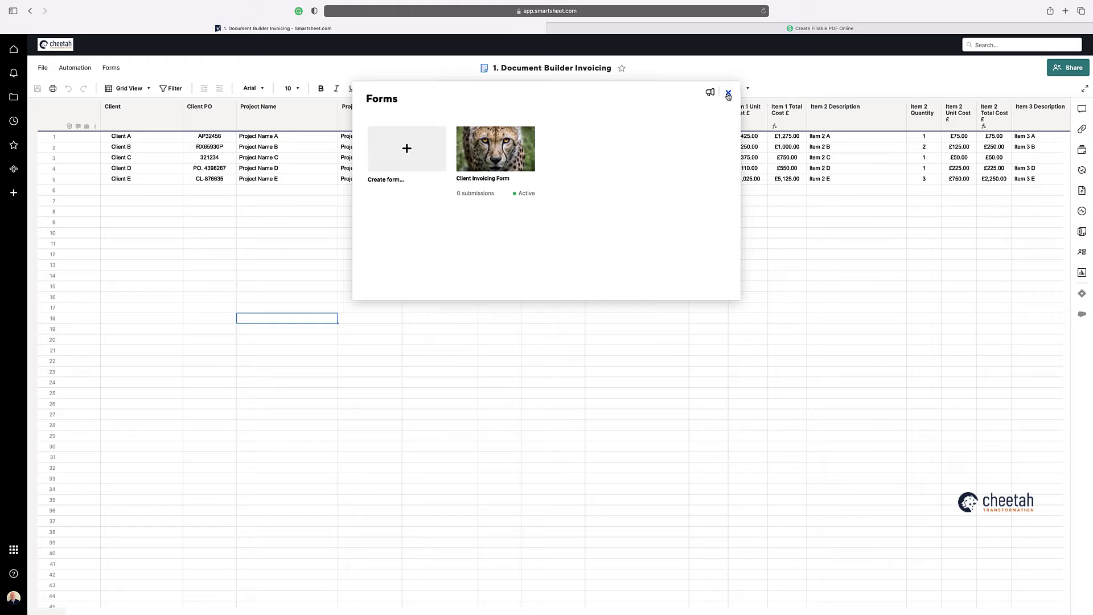
left_click(728, 95)
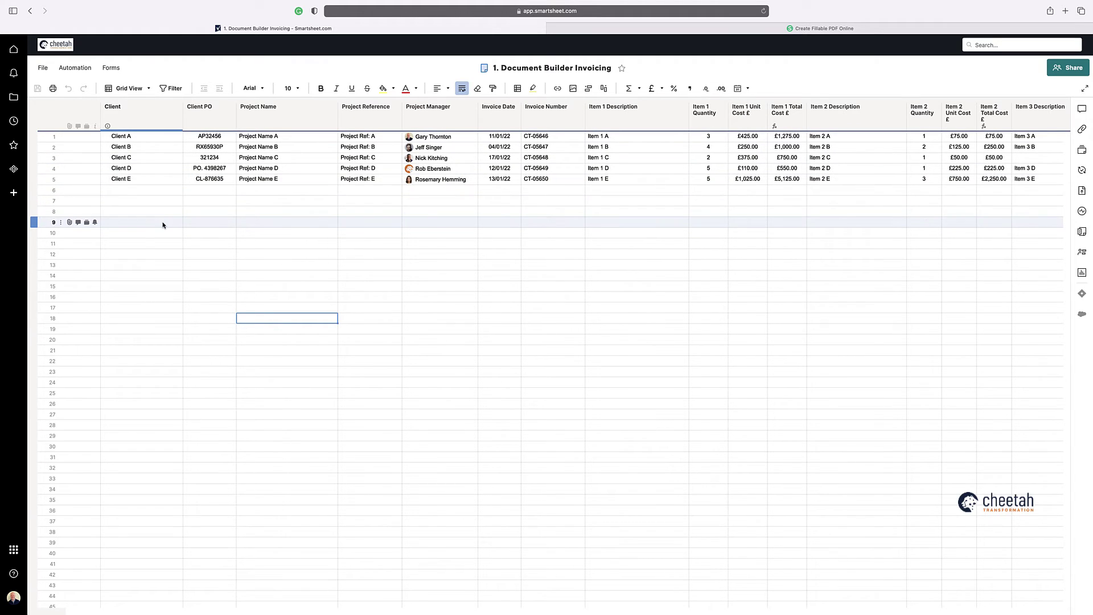
Step: Select row 1 (Client A), launch Generate Documents, and begin a new document mapping
left_click_drag(293, 139, 292, 179)
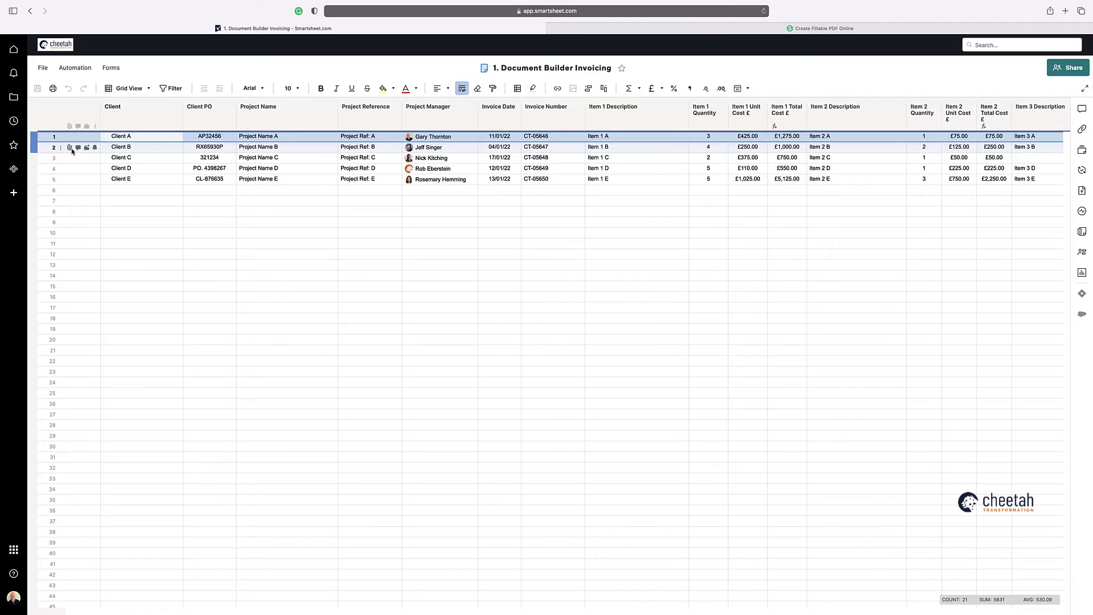
left_click(262, 224)
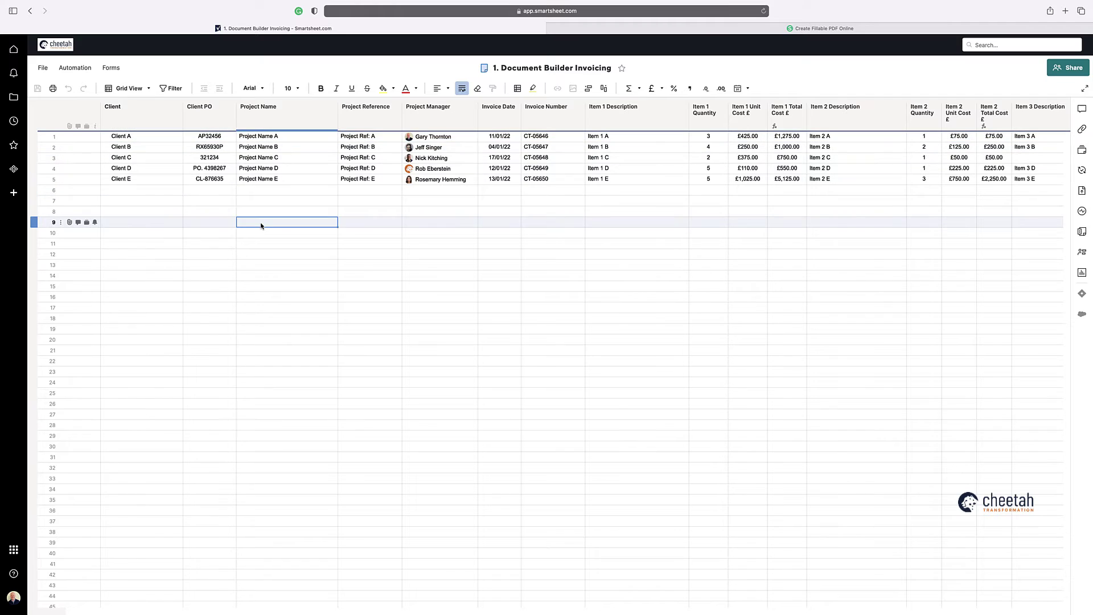
left_click(34, 137)
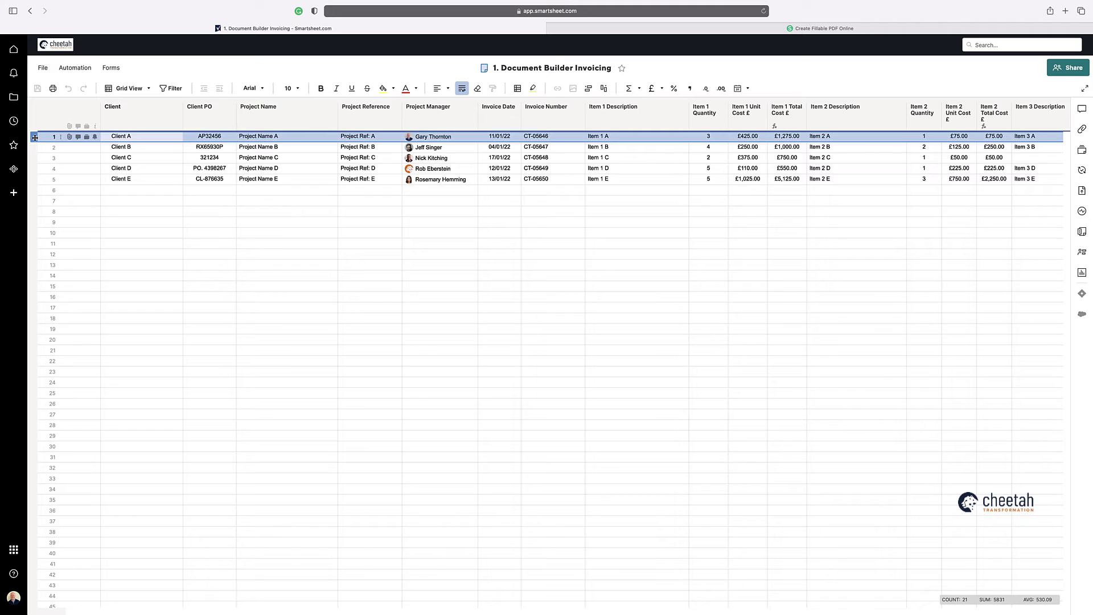
right_click(34, 137)
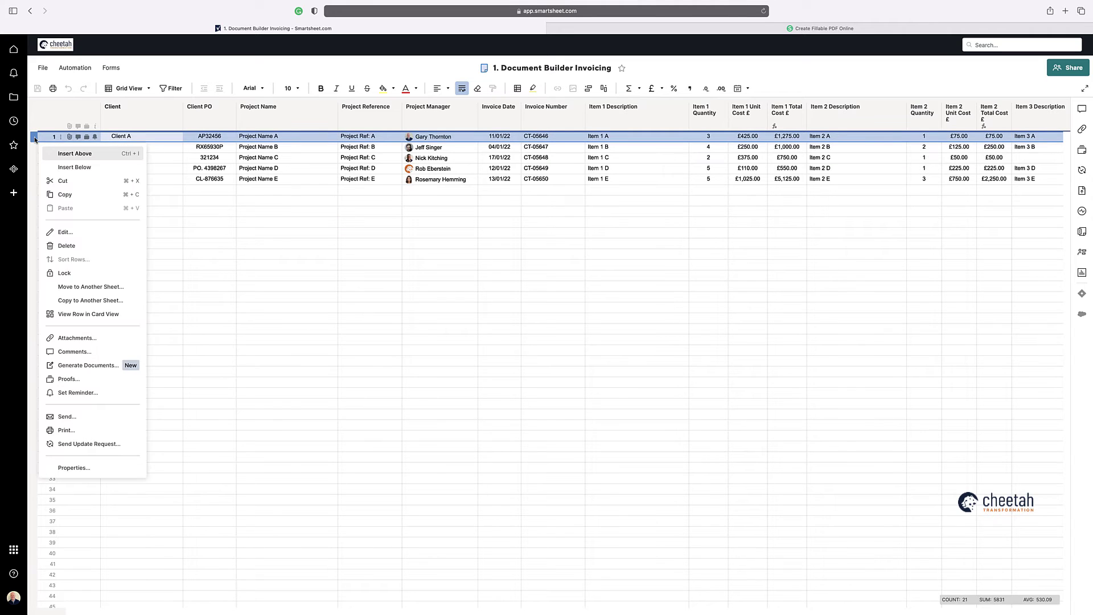
left_click(93, 366)
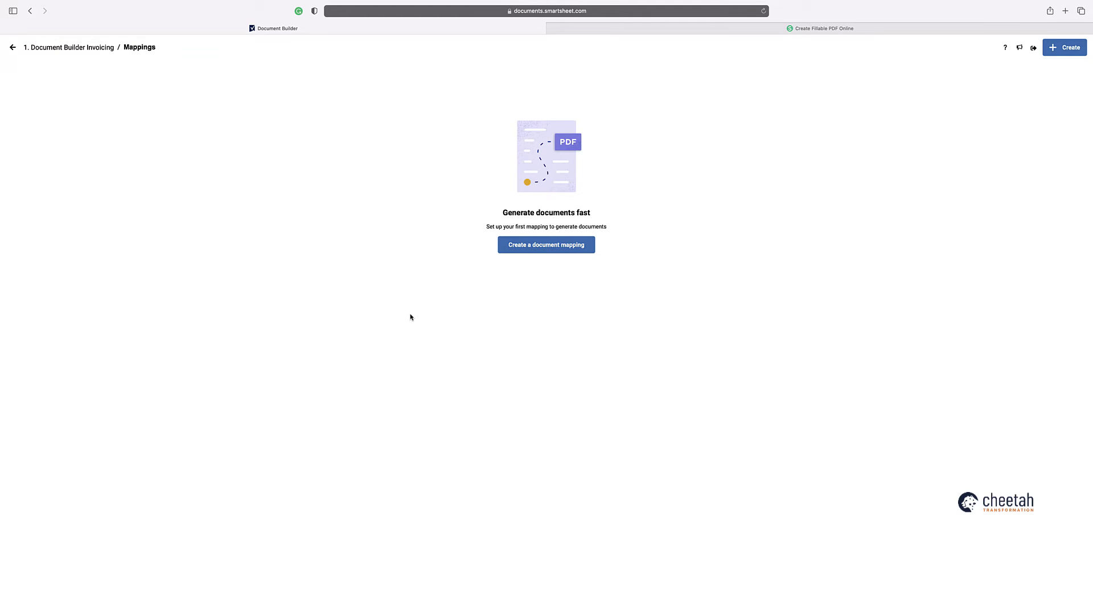
left_click(541, 246)
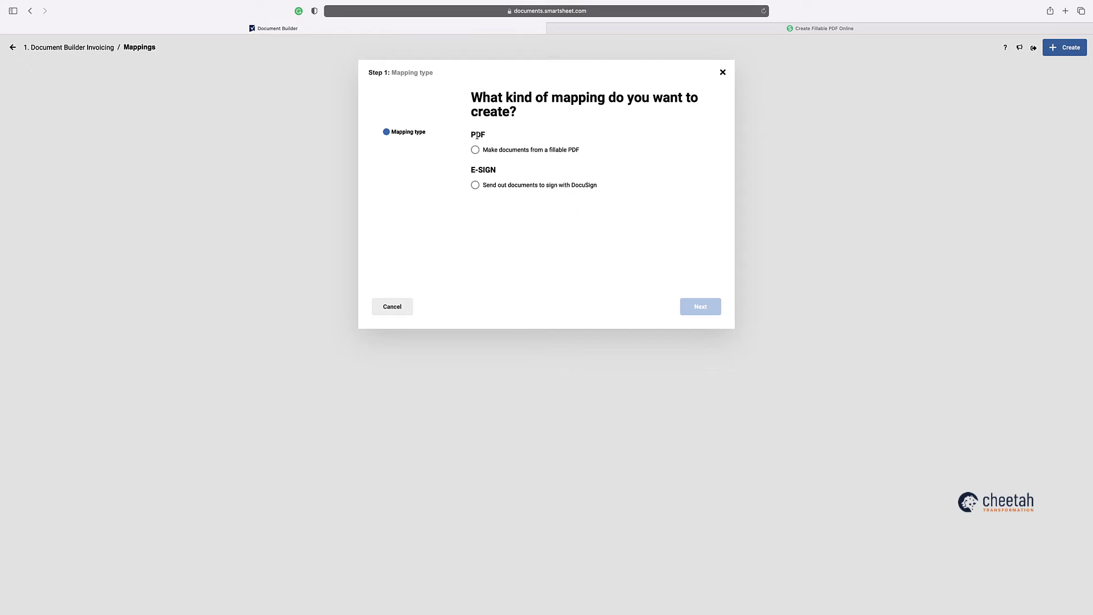
Step: Create a fillable-PDF mapping by uploading Cheetah Test Invoice Template Fillable.pdf from Downloads
left_click(475, 150)
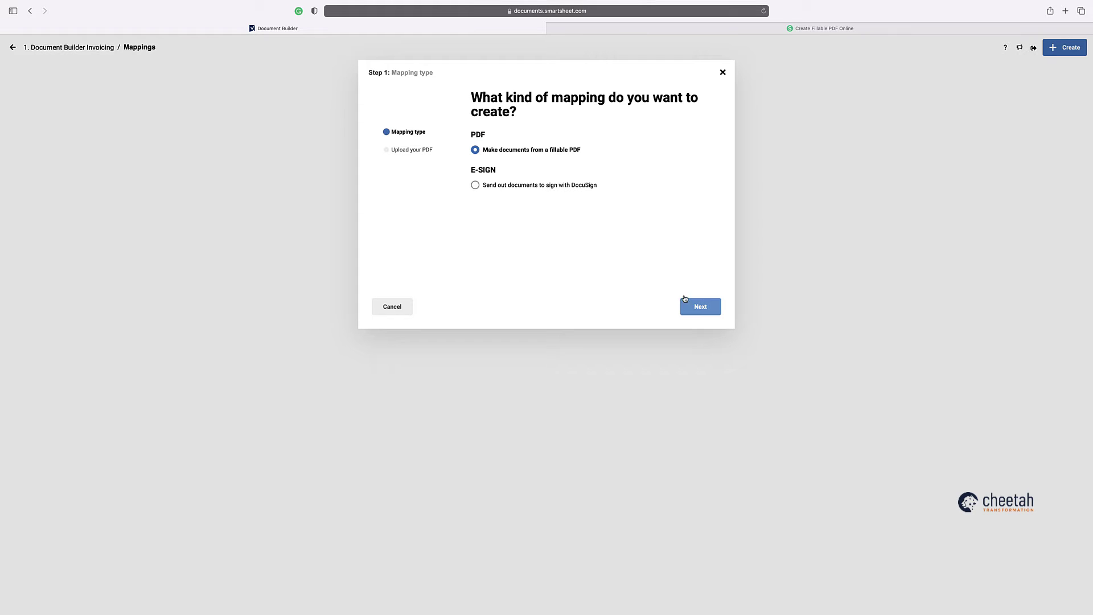
left_click(703, 308)
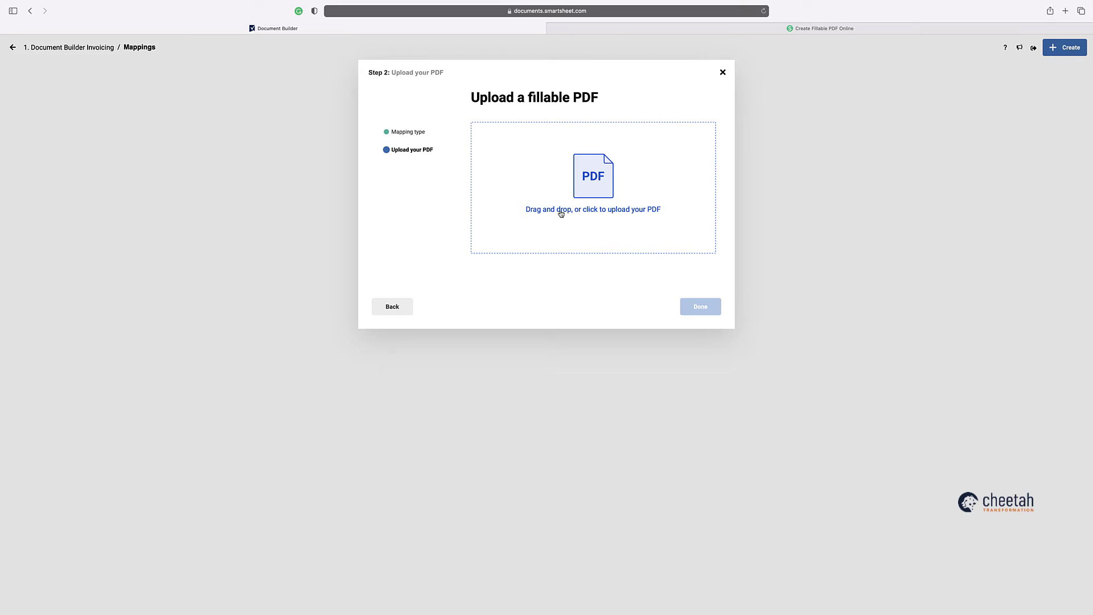
left_click(621, 212)
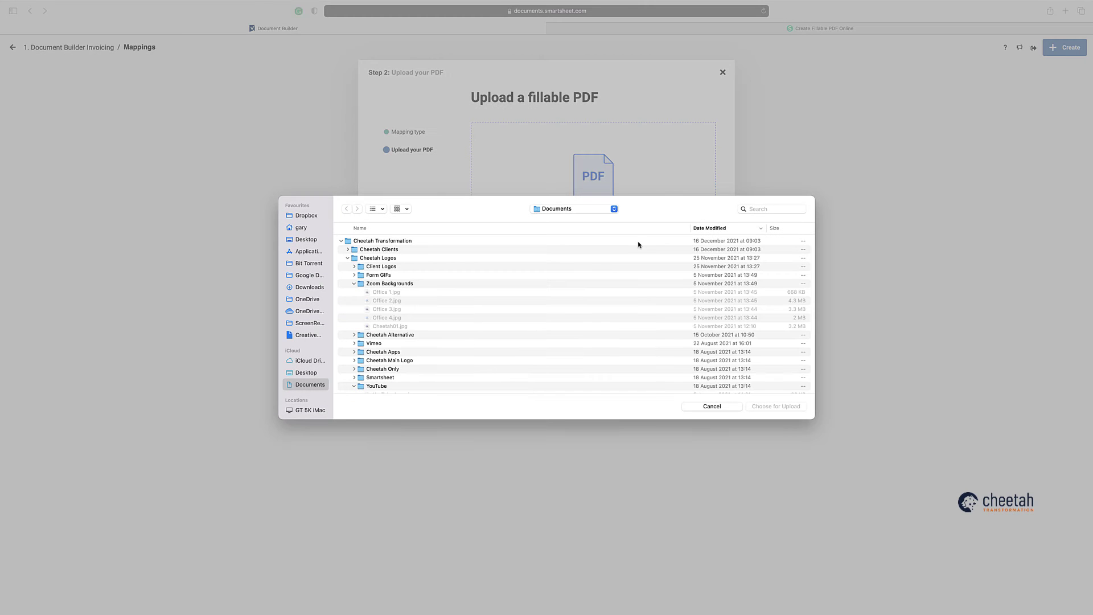
left_click(309, 287)
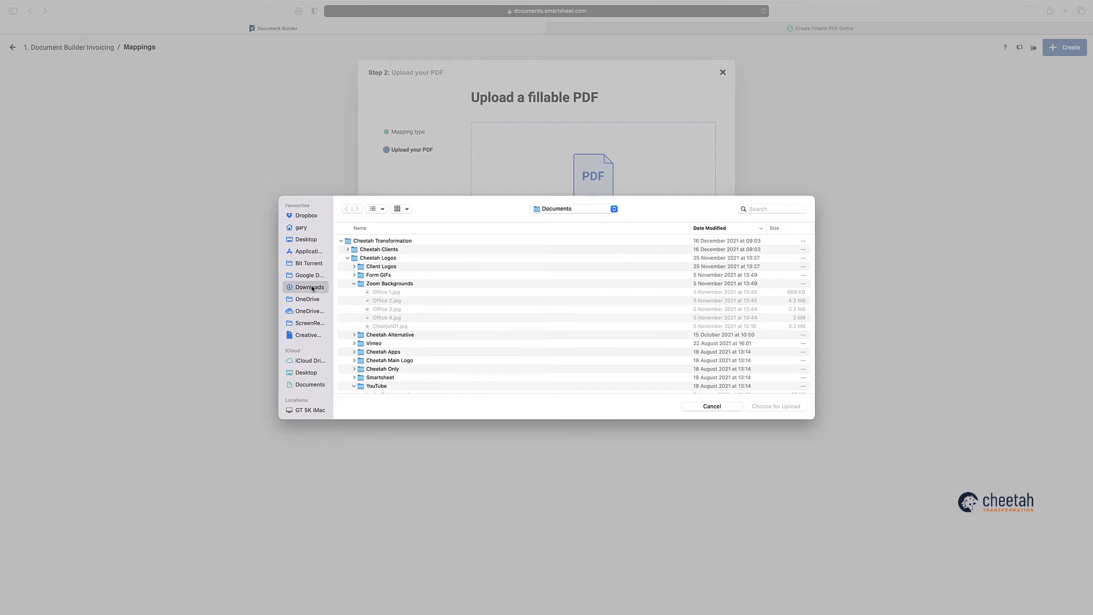
left_click(401, 241)
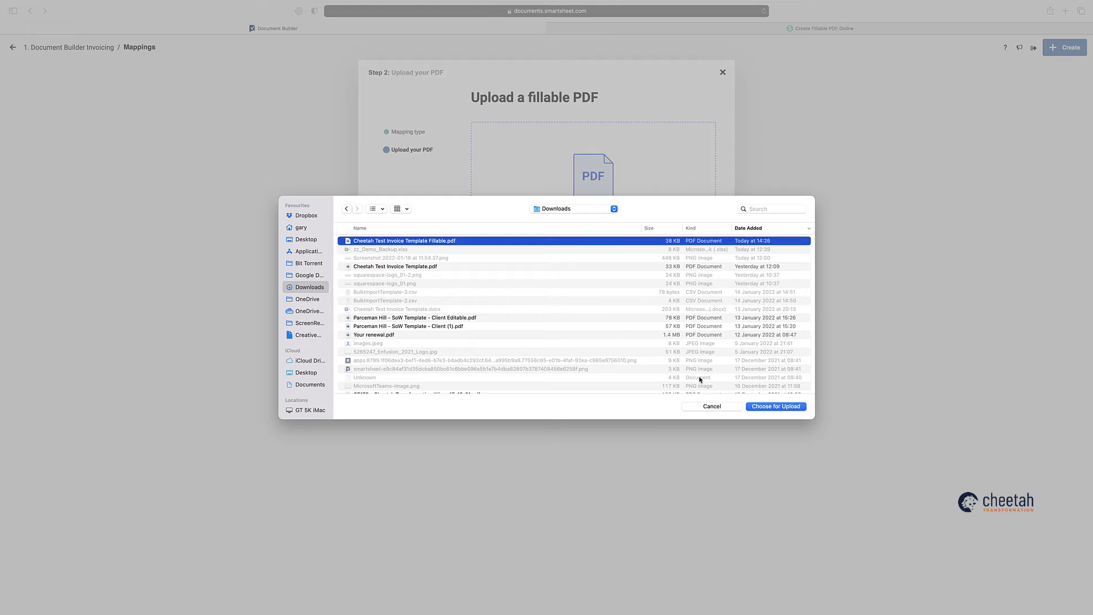
left_click(770, 406)
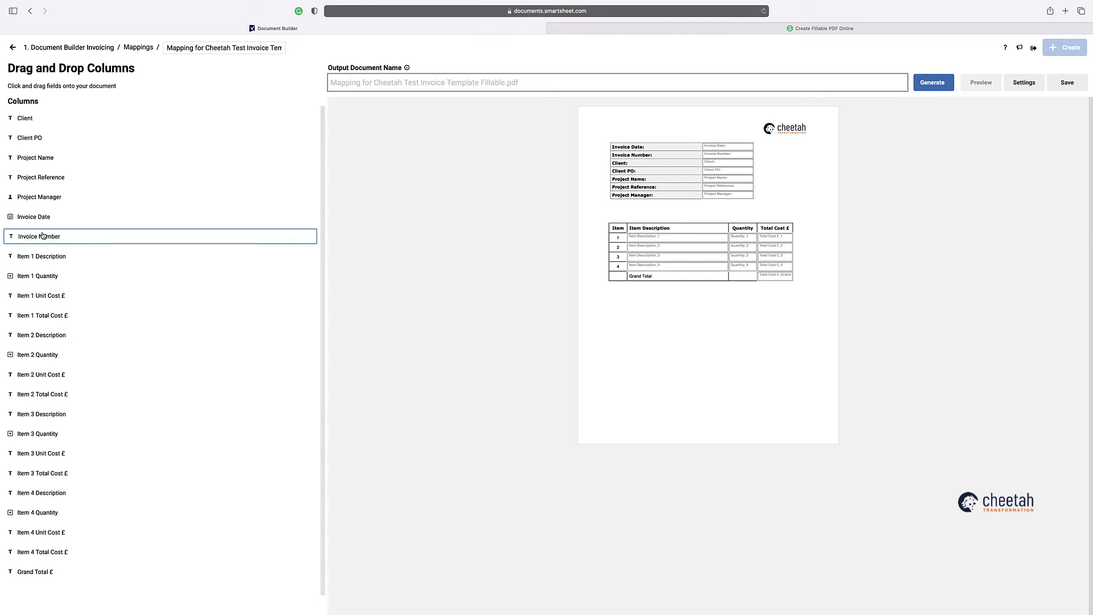
Step: Map Invoice Date, Invoice Number, Client and Client PO onto their PDF fields
left_click_drag(36, 218, 720, 146)
left_click_drag(67, 238, 715, 154)
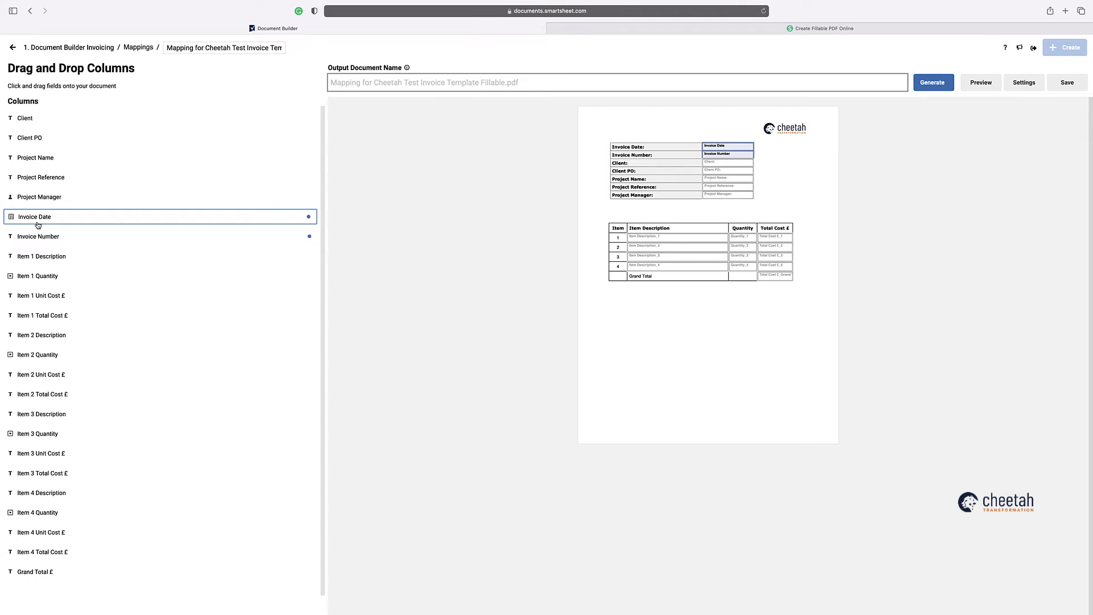
left_click_drag(37, 118, 632, 165)
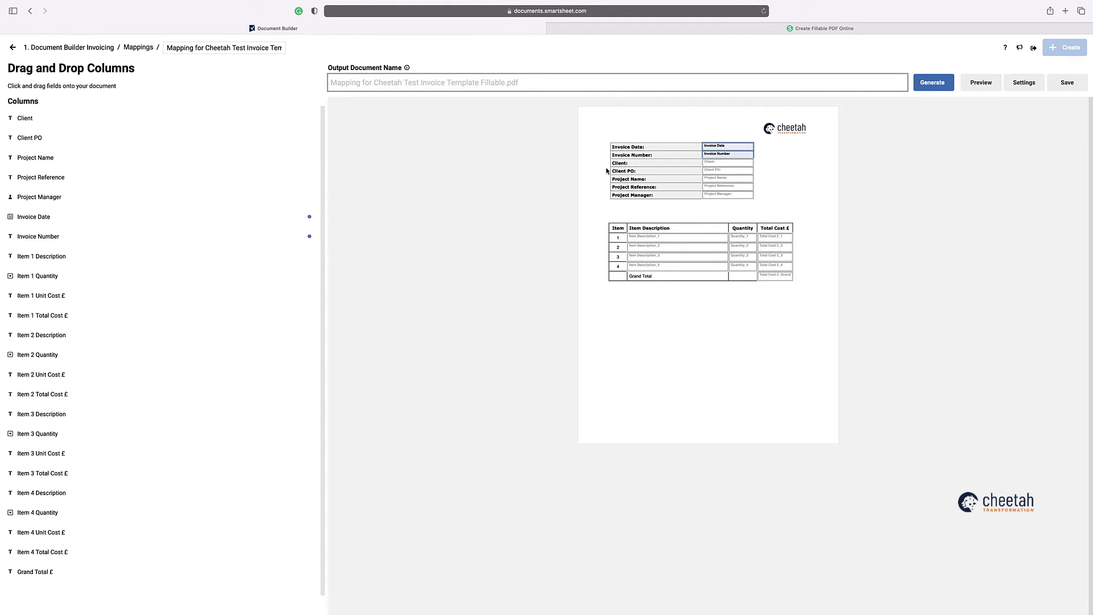
left_click_drag(25, 119, 728, 164)
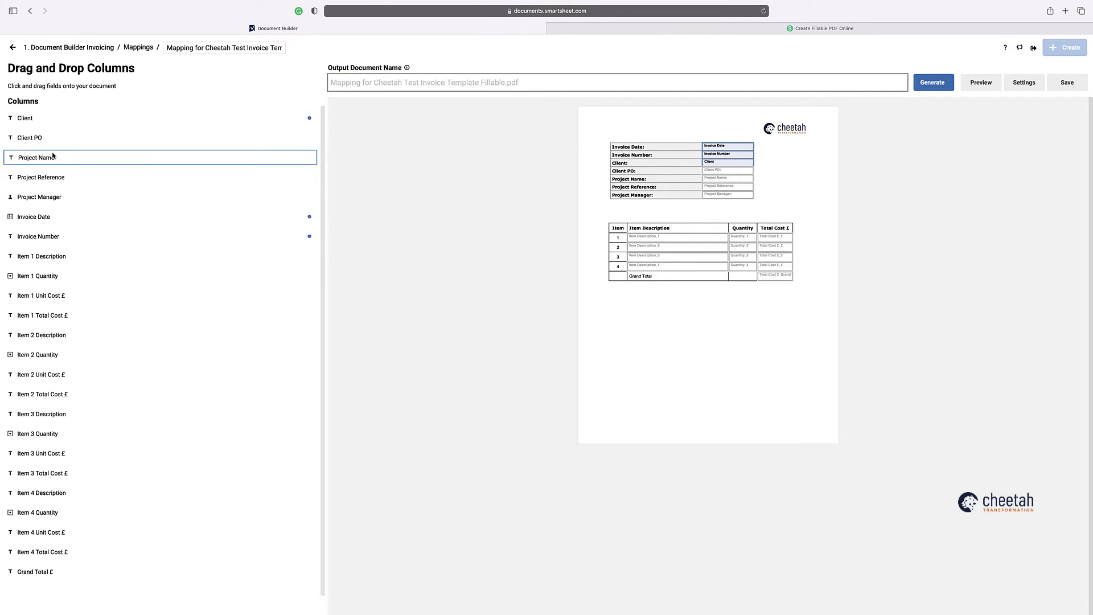
left_click_drag(29, 138, 744, 173)
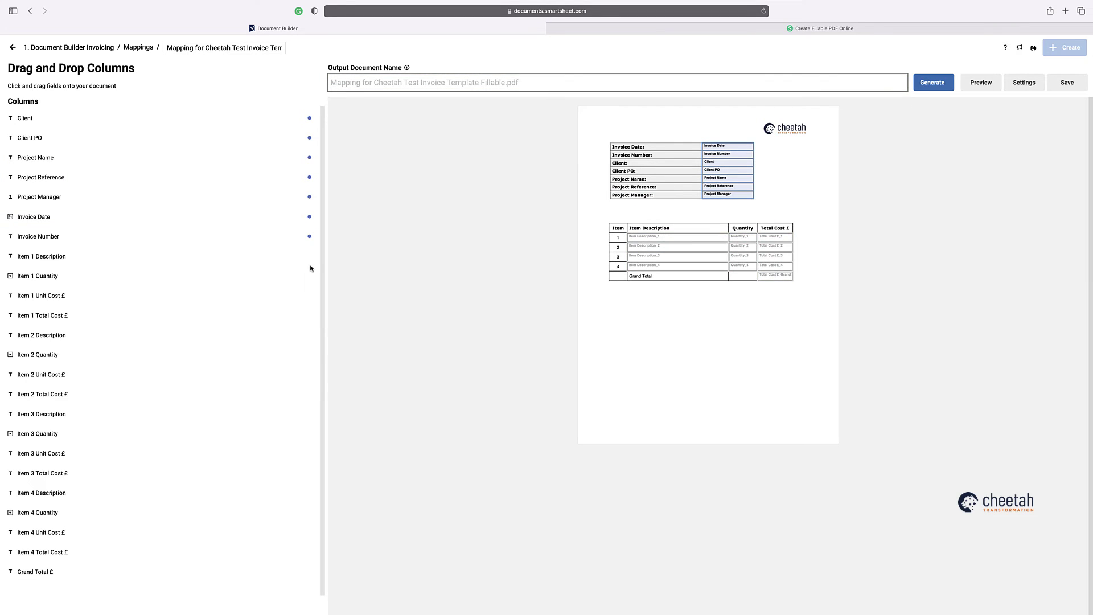
Step: Map the item description, quantity and total cost columns plus Grand Total £ onto the item table
left_click_drag(312, 263, 678, 236)
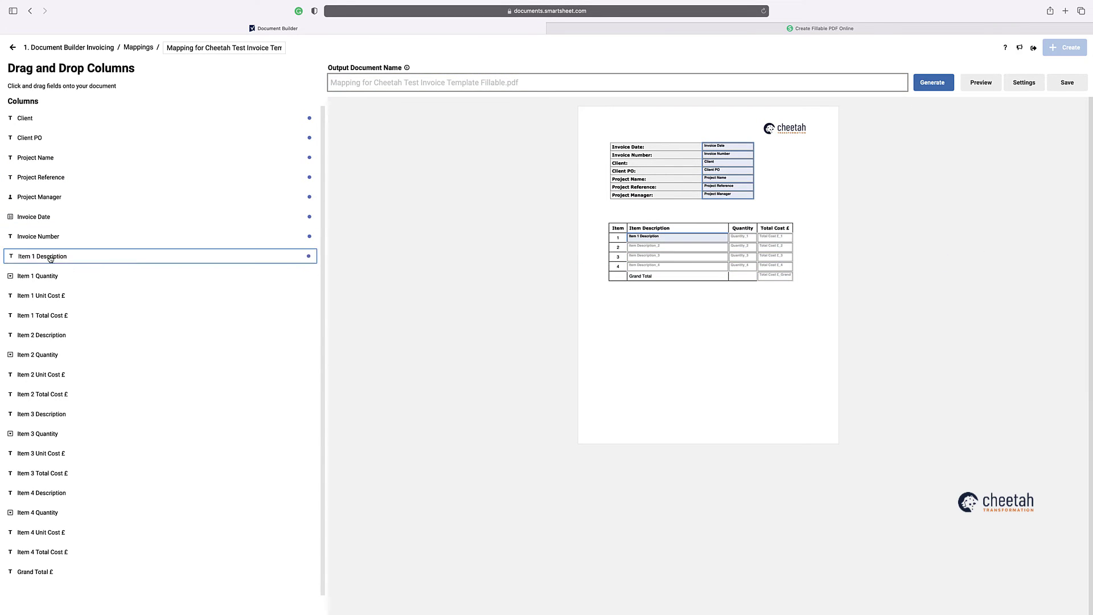
left_click_drag(38, 276, 743, 236)
left_click_drag(41, 335, 678, 256)
left_click_drag(38, 434, 744, 255)
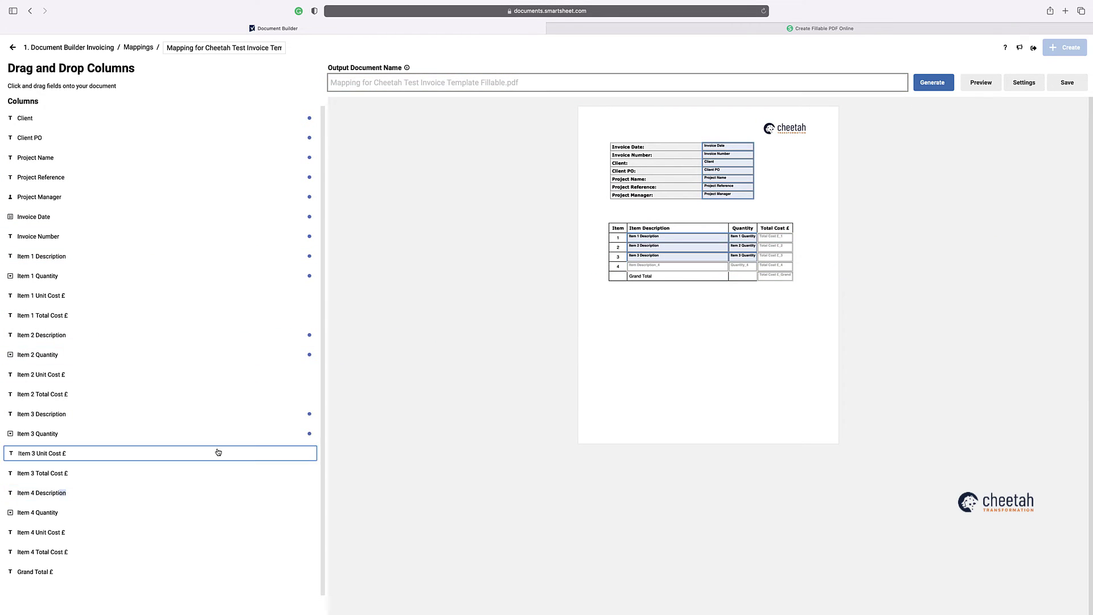
left_click_drag(41, 493, 678, 266)
left_click_drag(38, 513, 744, 265)
left_click_drag(35, 572, 775, 276)
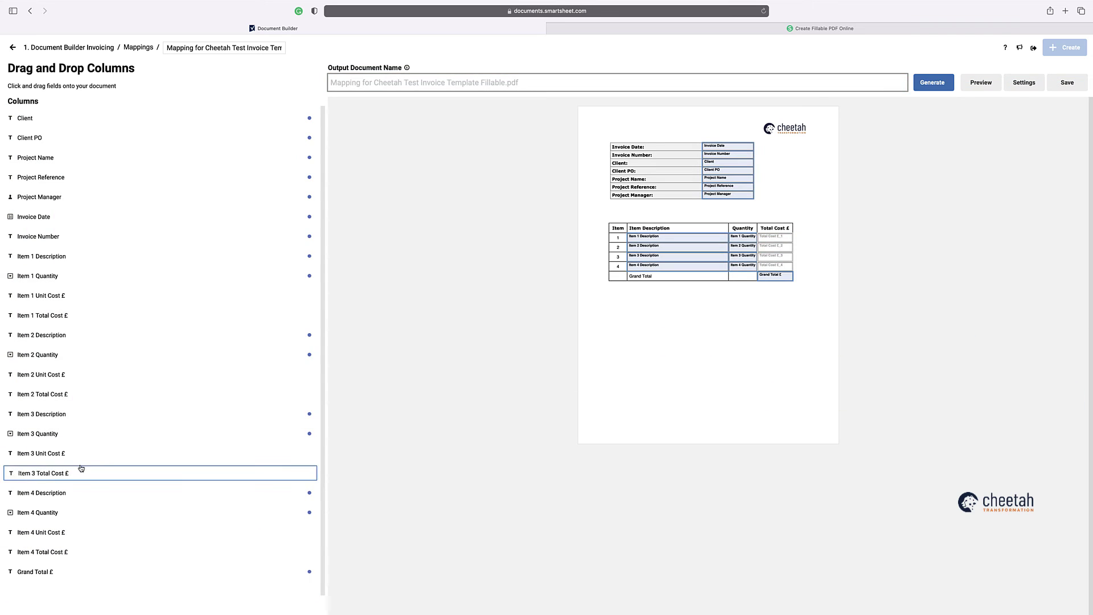
left_click_drag(40, 315, 775, 237)
left_click_drag(104, 394, 775, 246)
left_click_drag(43, 473, 775, 258)
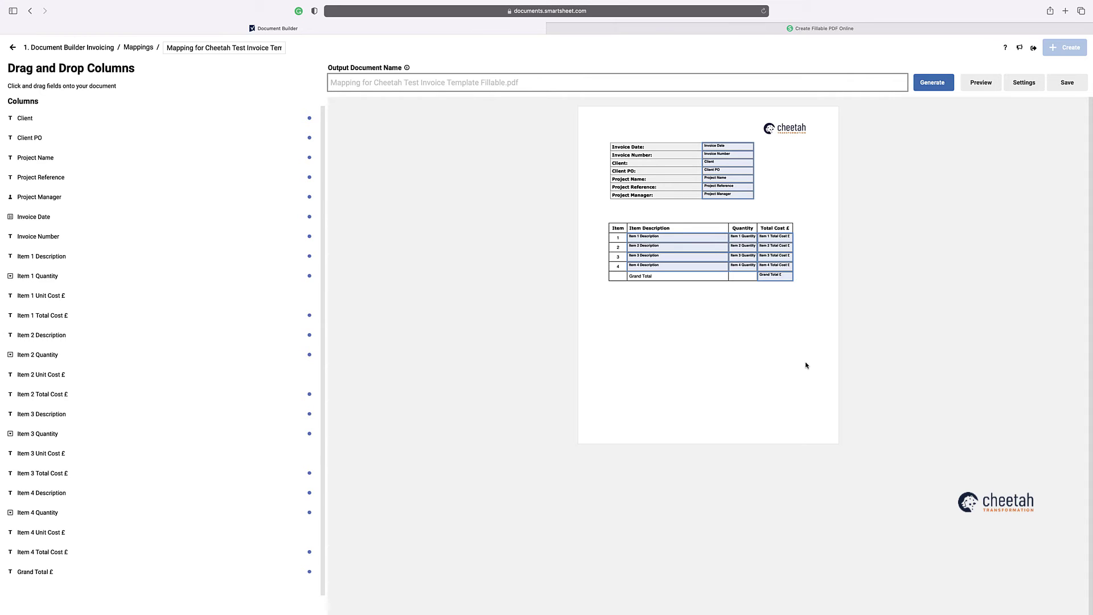
mouse_move(777, 258)
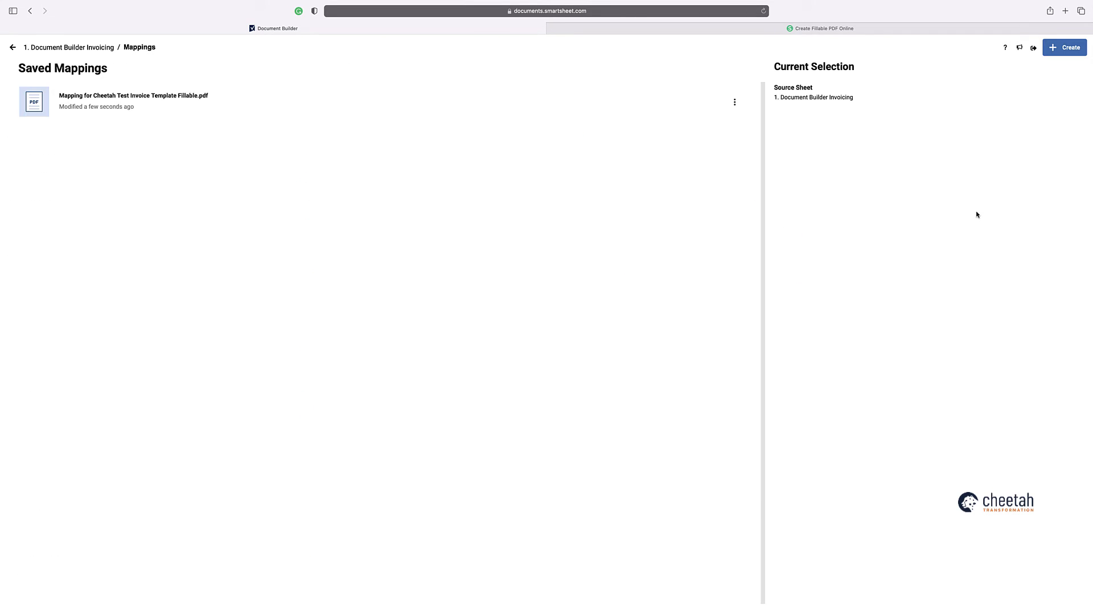
Step: Go back to the invoicing sheet and select row 1 (Client A)
mouse_move(102, 114)
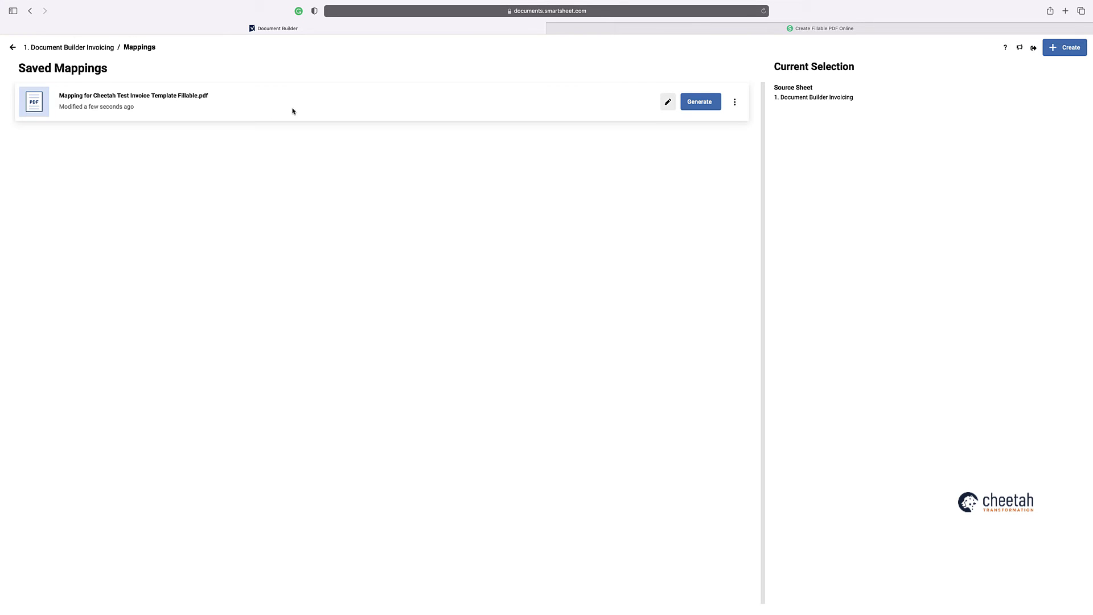
left_click(12, 47)
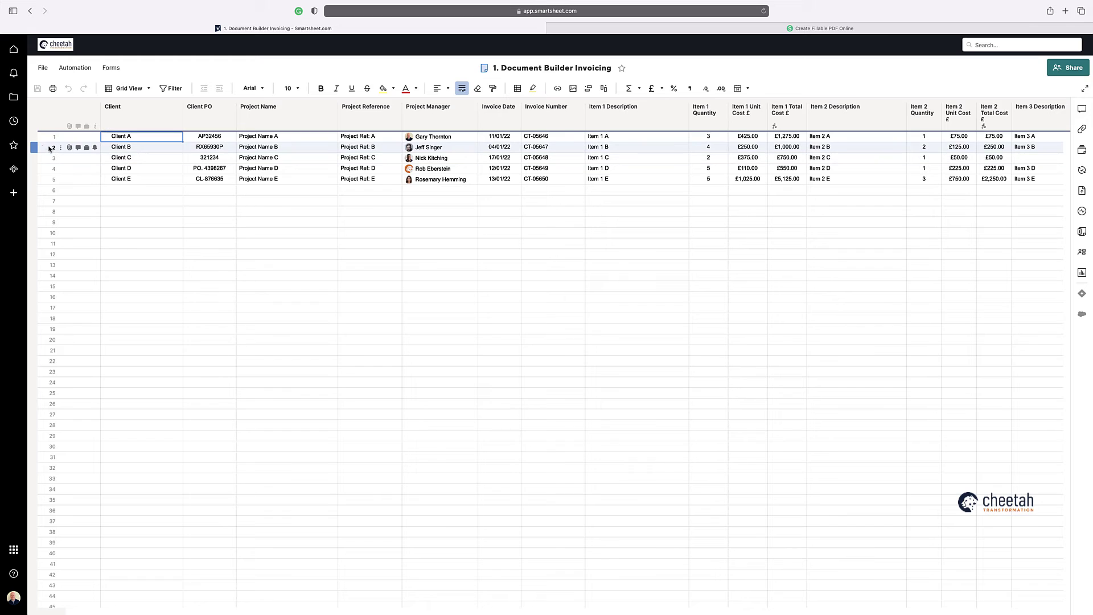
left_click(34, 137)
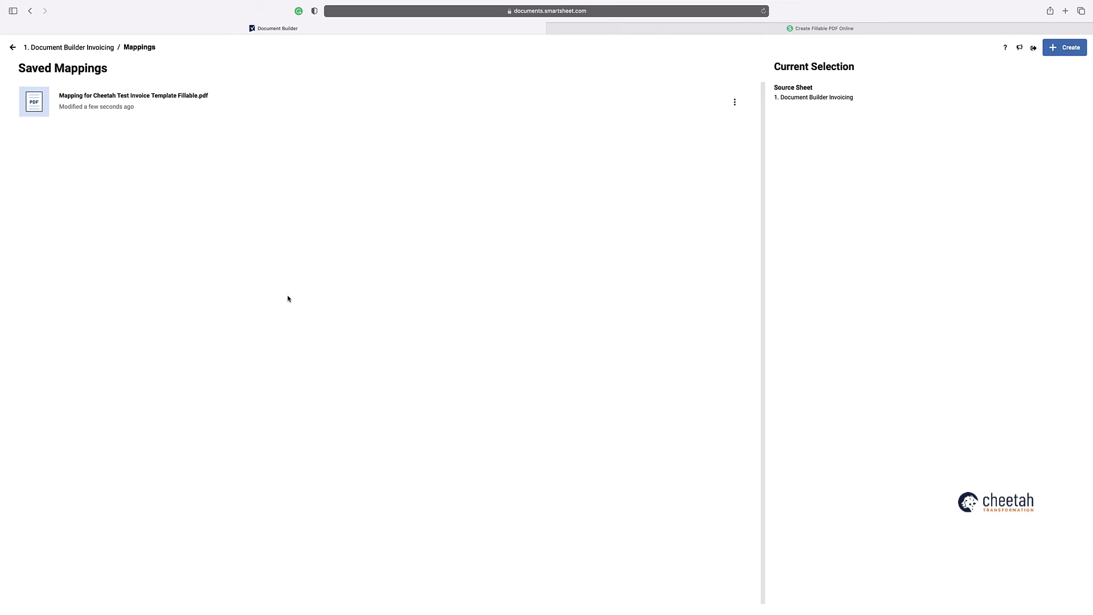
Step: Generate the filled invoice with Attach to 1 Row, then return to the sheet
mouse_move(94, 99)
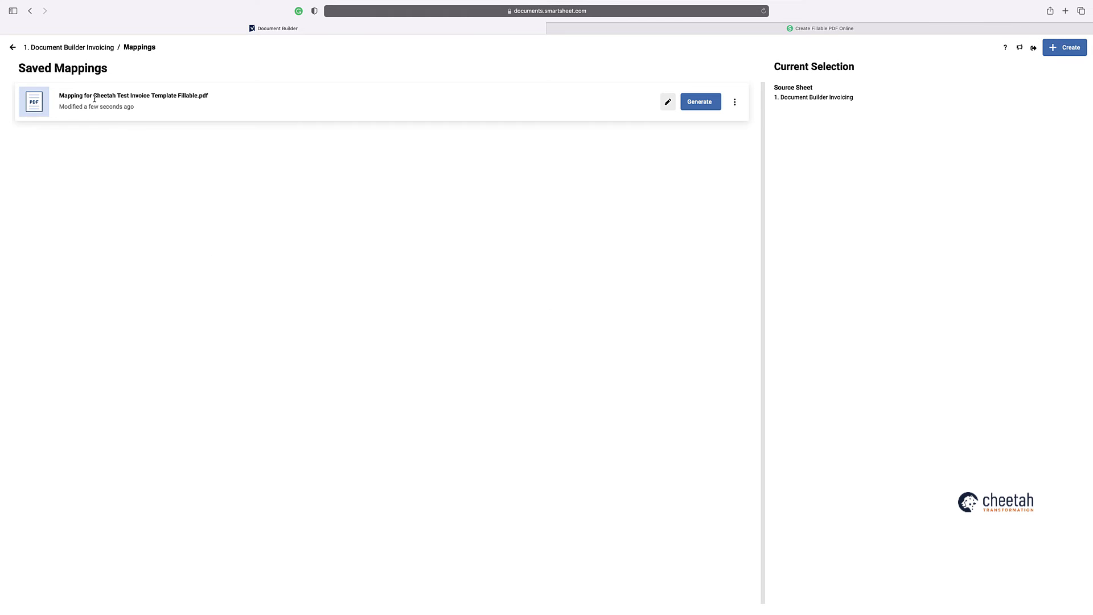
left_click(700, 102)
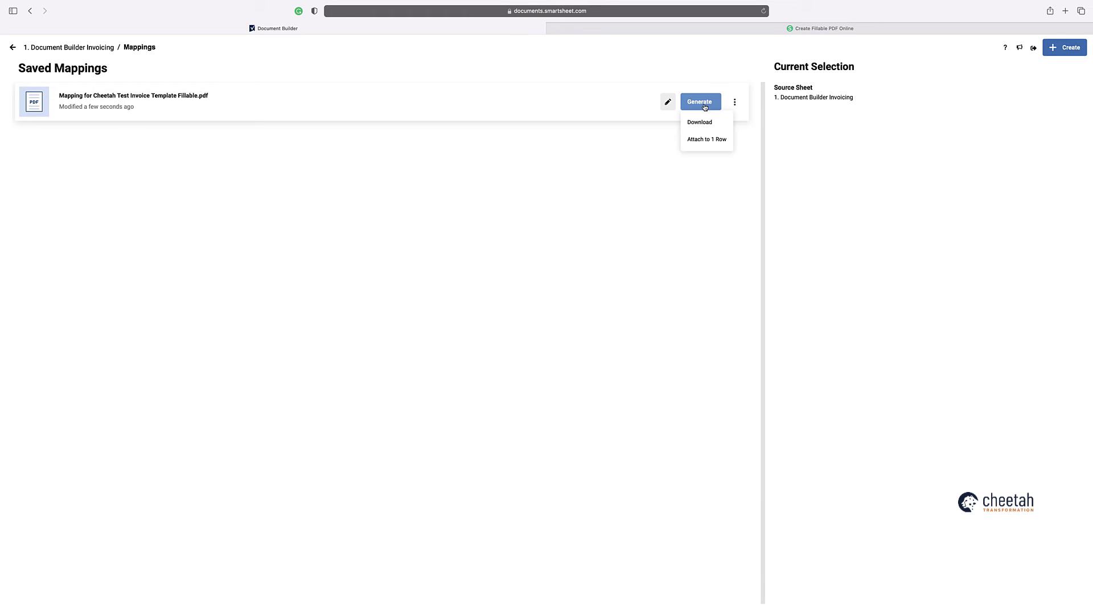
left_click(714, 143)
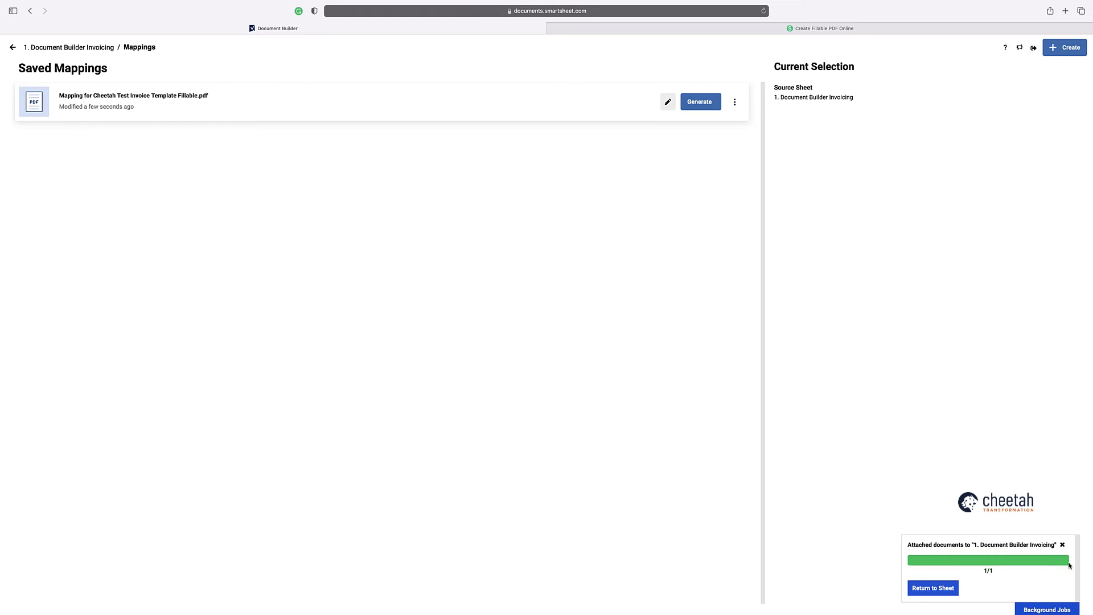
left_click(945, 593)
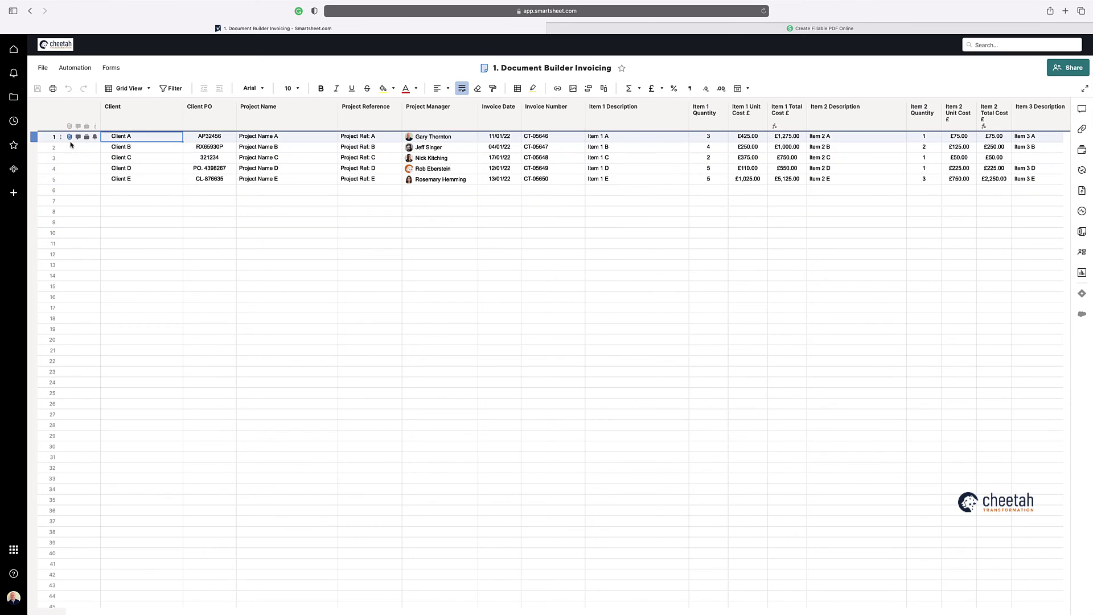
Step: Review row 1's attached invoice PDF for Client A, confirming the £2,400.00 grand total, then close it
left_click(70, 137)
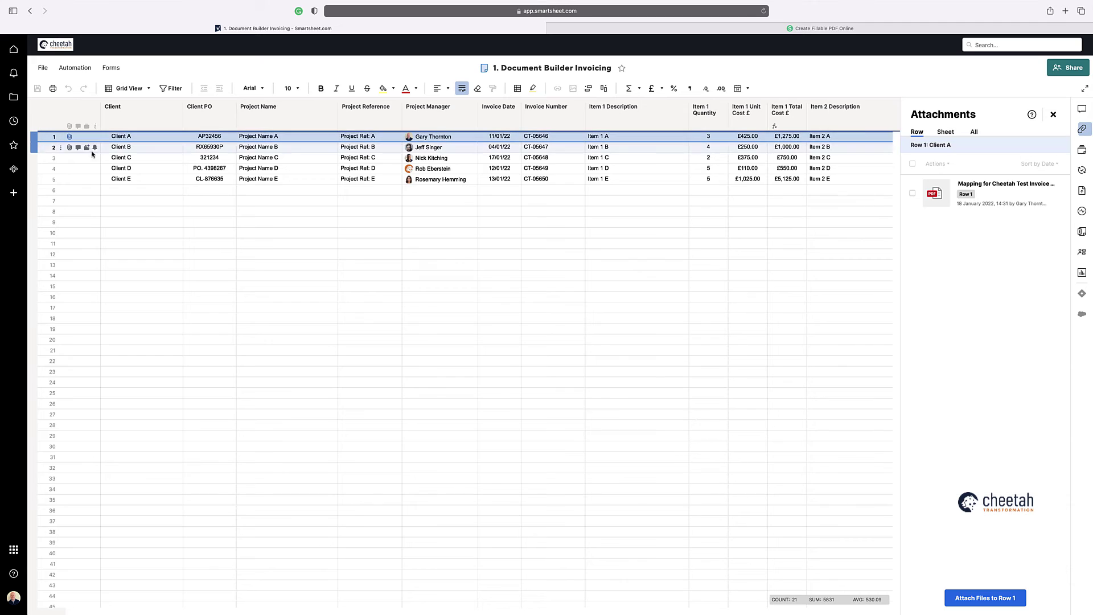
left_click(983, 185)
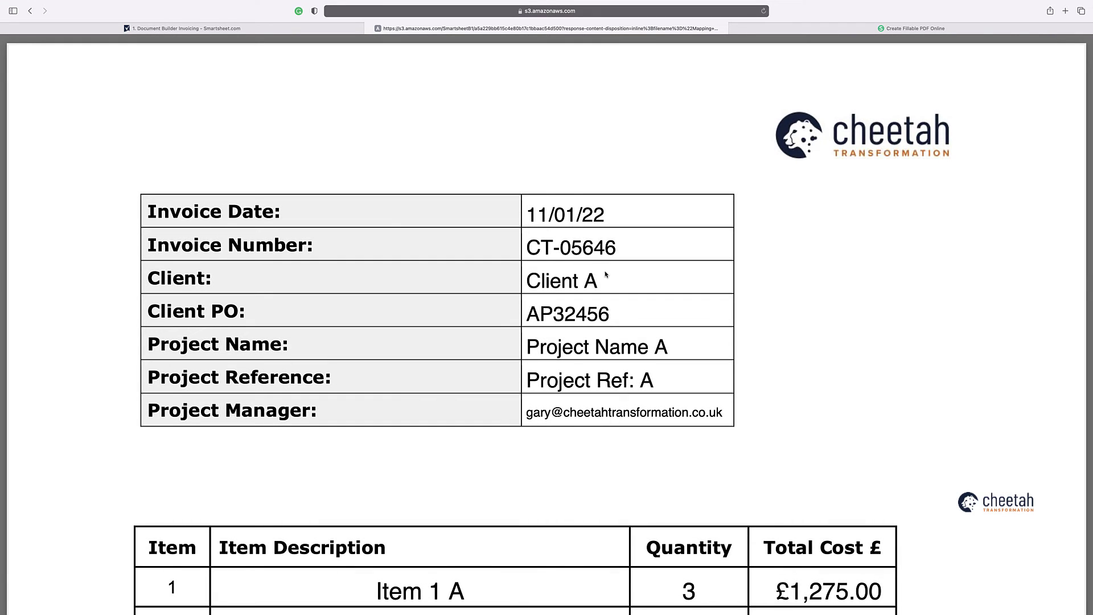
scroll(626, 344, "down", 2)
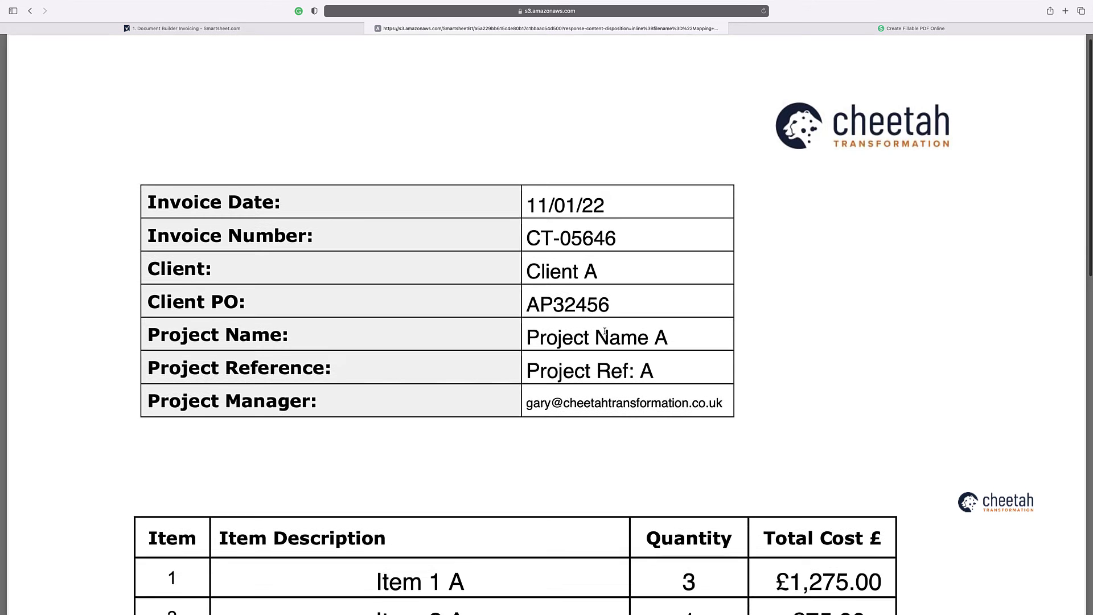
scroll(572, 239, "down", 10)
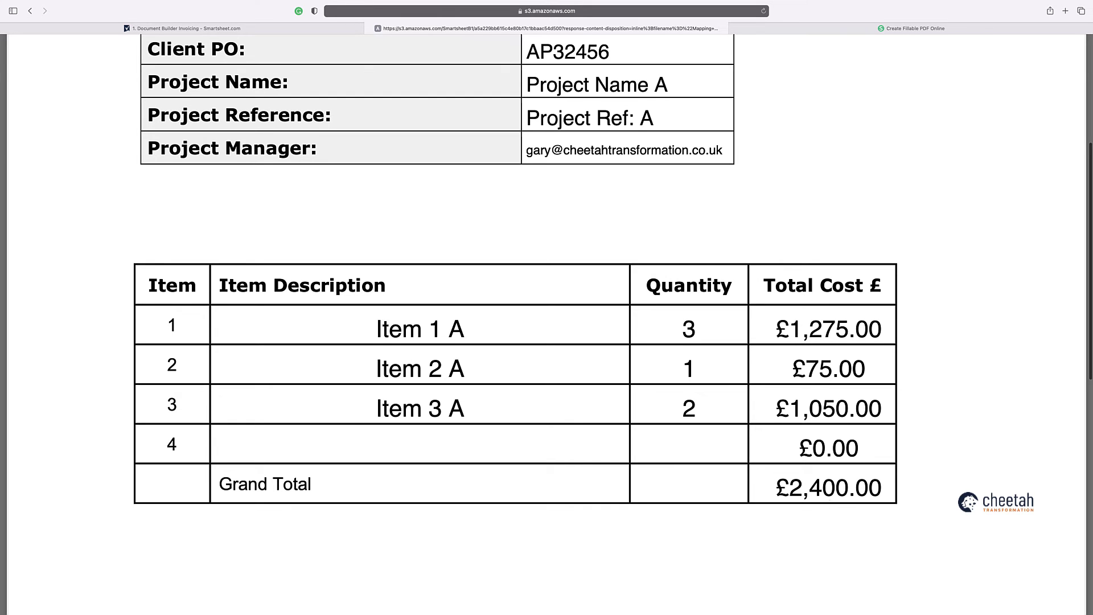
scroll(762, 463, "up", 5)
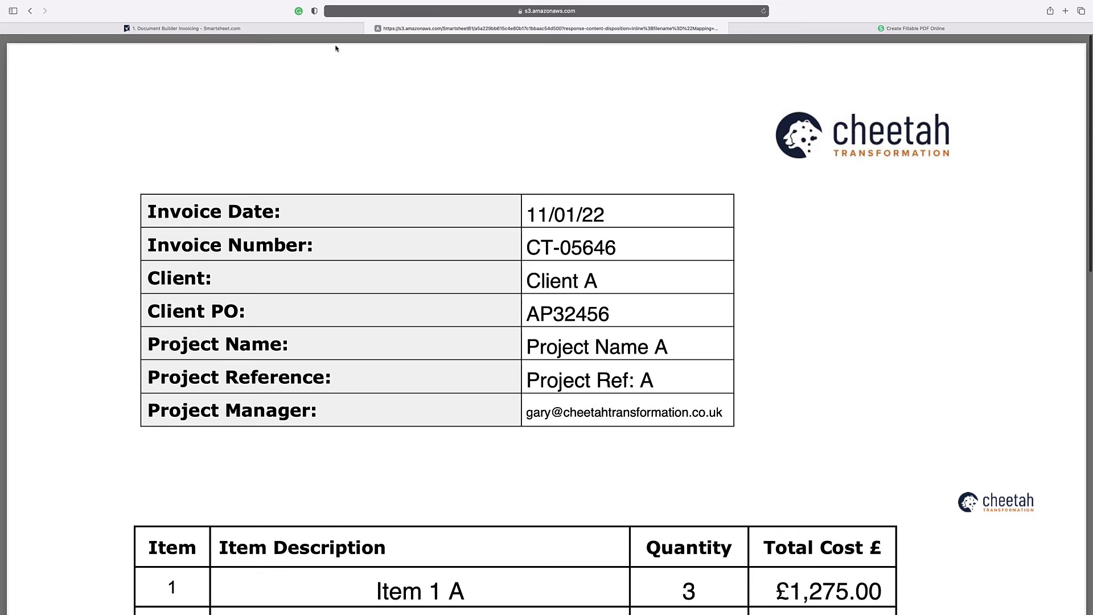
left_click(371, 29)
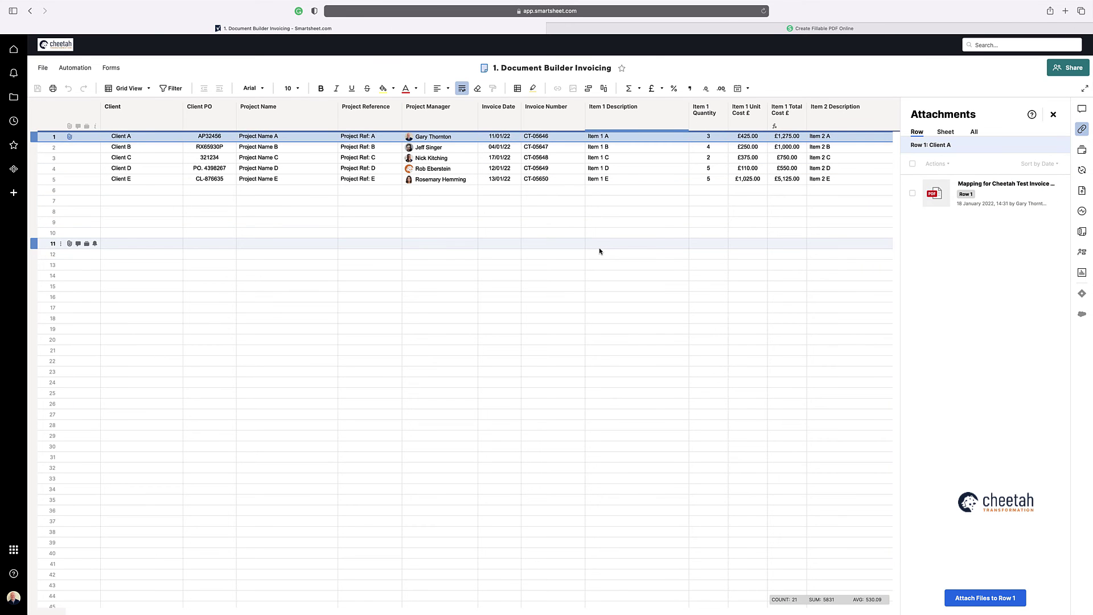
Step: Select rows 2–5 (Clients B–E) and generate invoice documents attached to those four rows
left_click(600, 246)
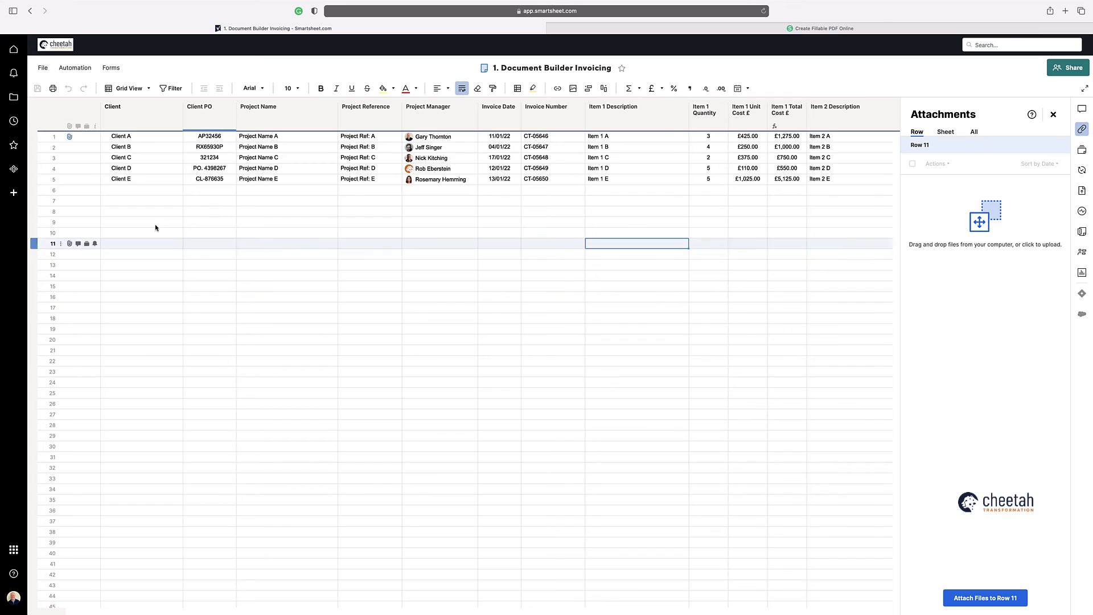
left_click(33, 148)
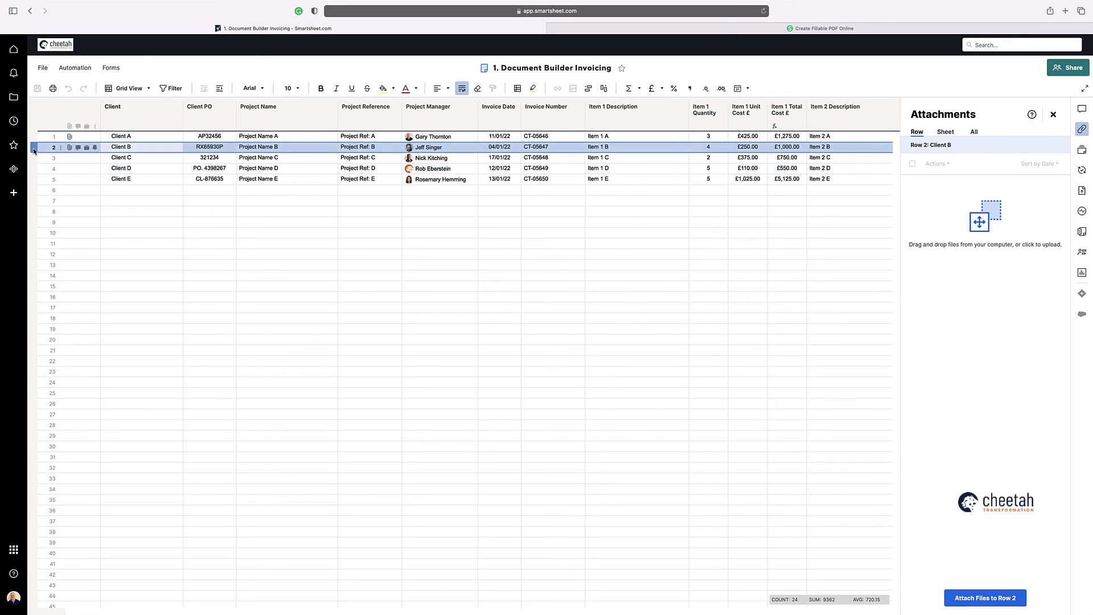
left_click(34, 179, "shift")
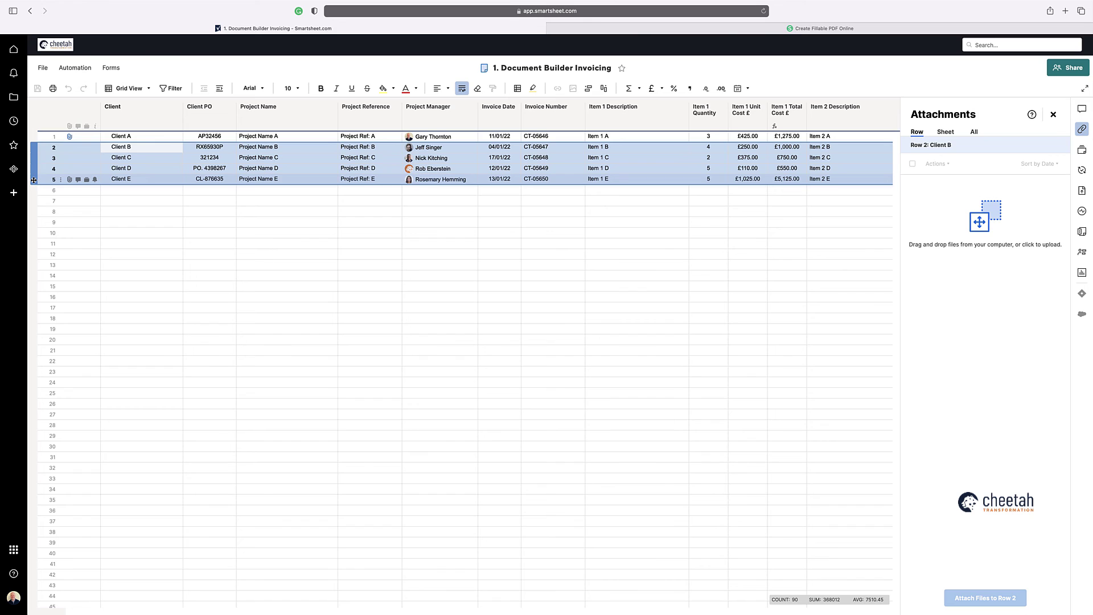
right_click(33, 180)
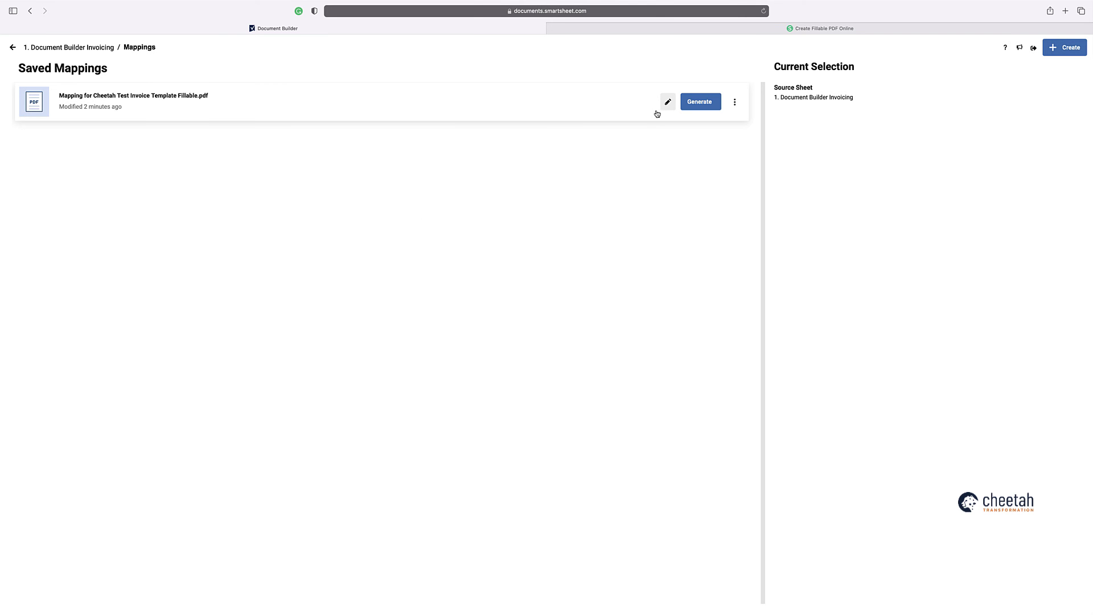
left_click(700, 104)
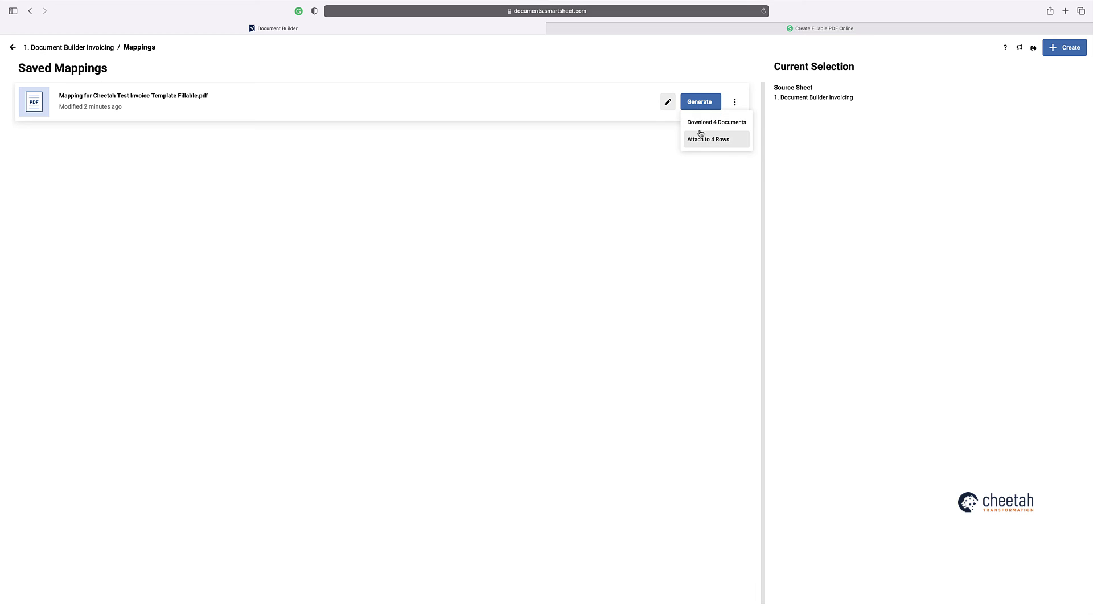
left_click(715, 141)
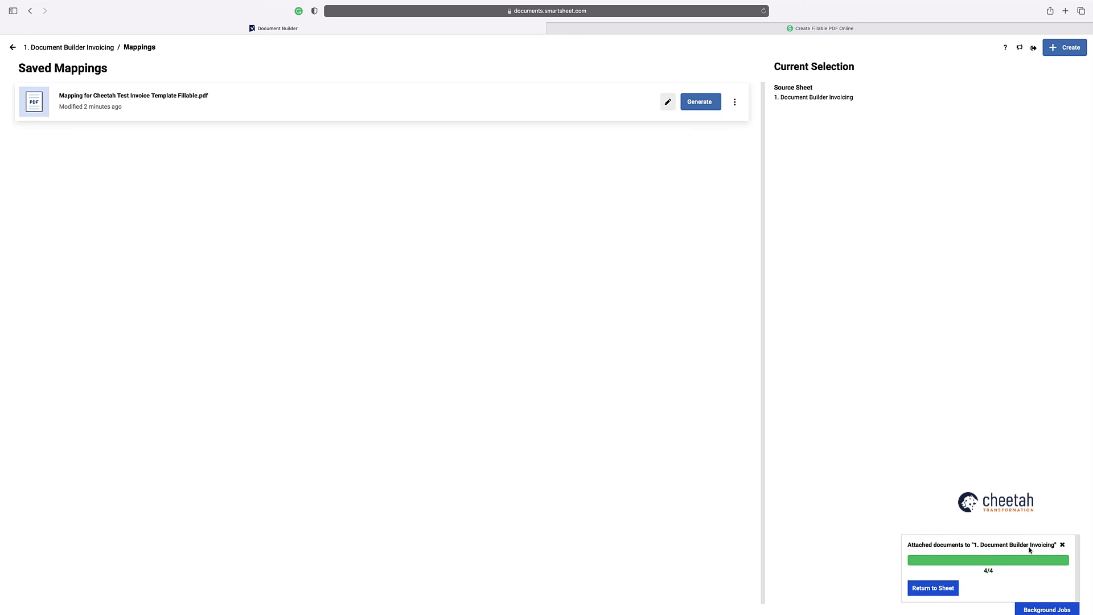
Step: Back on the sheet, open row 3's attached invoice for Client C (CT-05648, £750.00 Item 1 C)
left_click(937, 588)
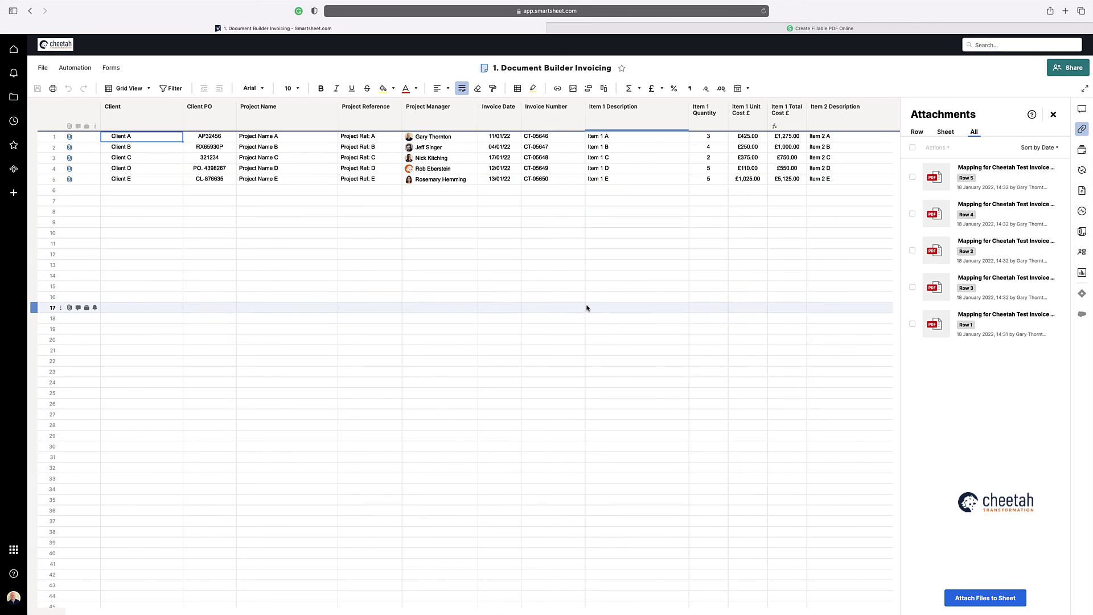
left_click(70, 158)
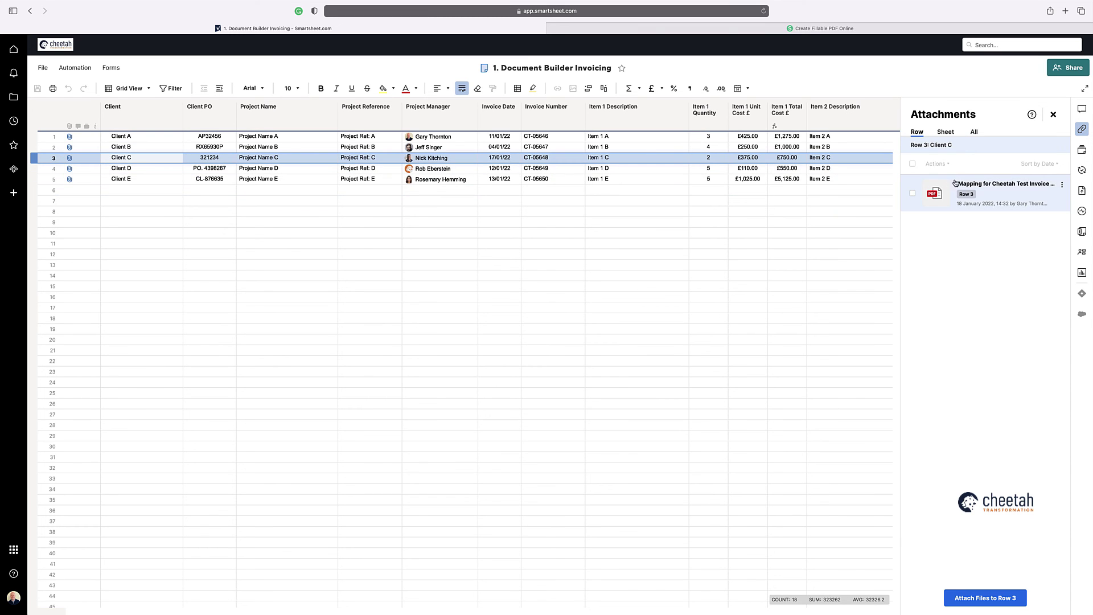
left_click(975, 184)
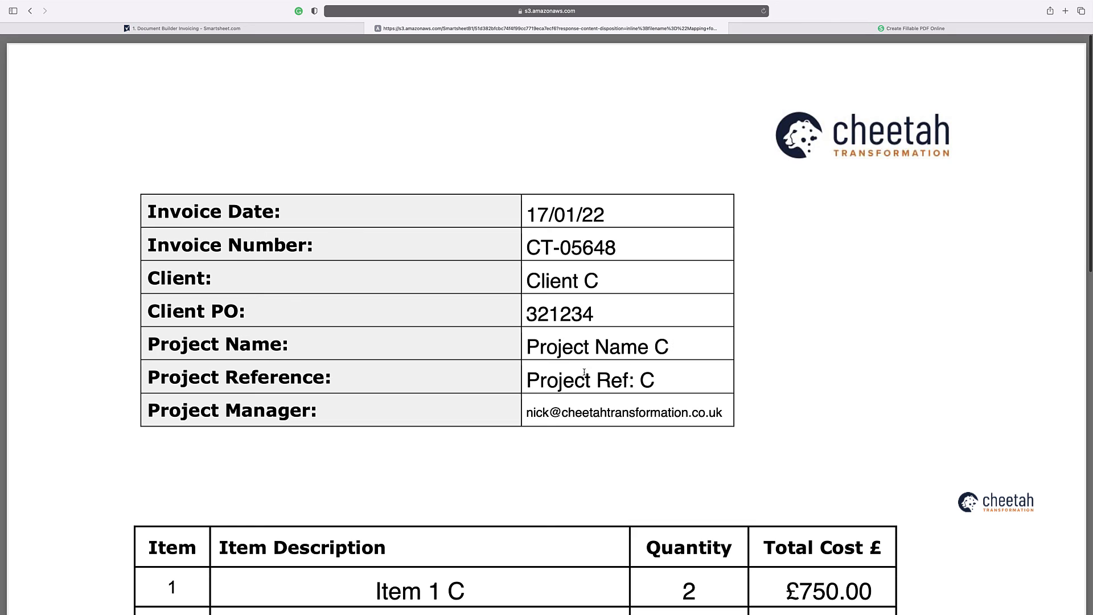
Step: Close Client C's invoice and review Client E's invoice CT-05650 with its £11,985.00 grand total
left_click(371, 28)
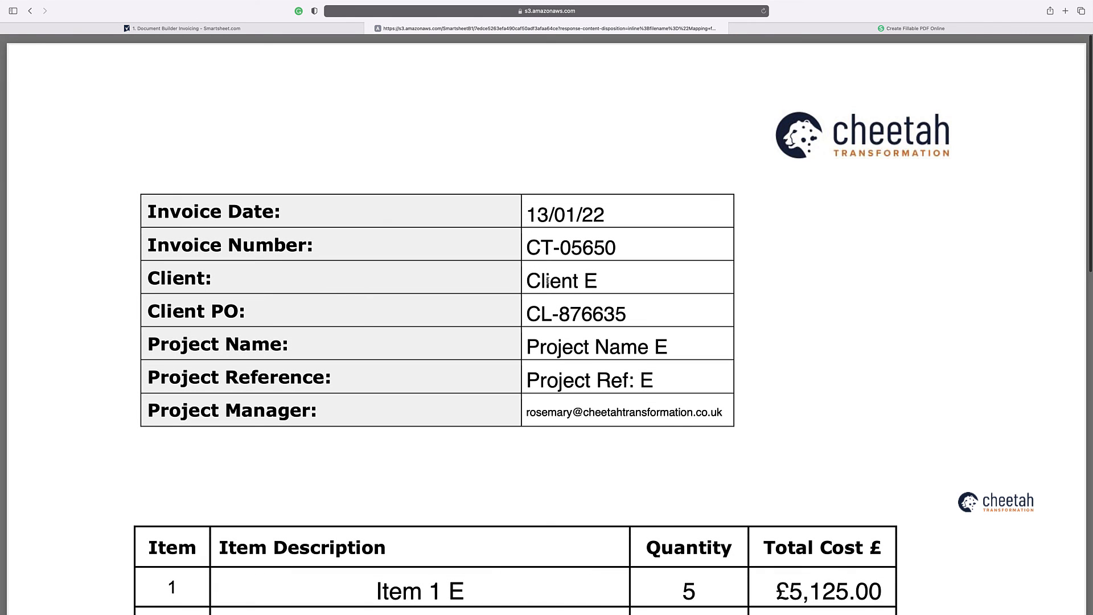
scroll(689, 388, "down", 5)
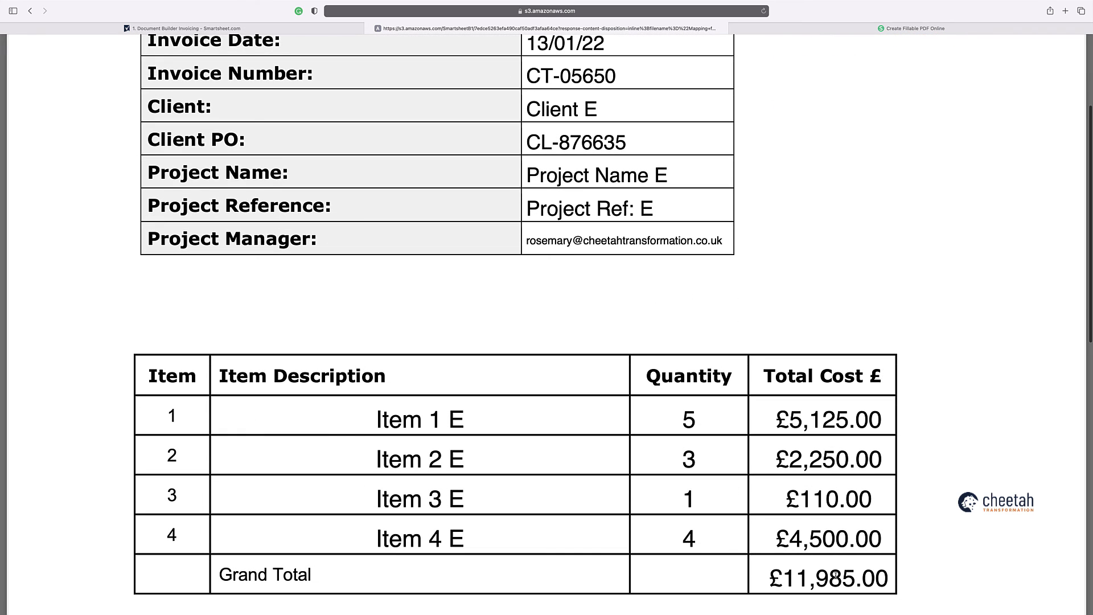
scroll(555, 457, "up", 5)
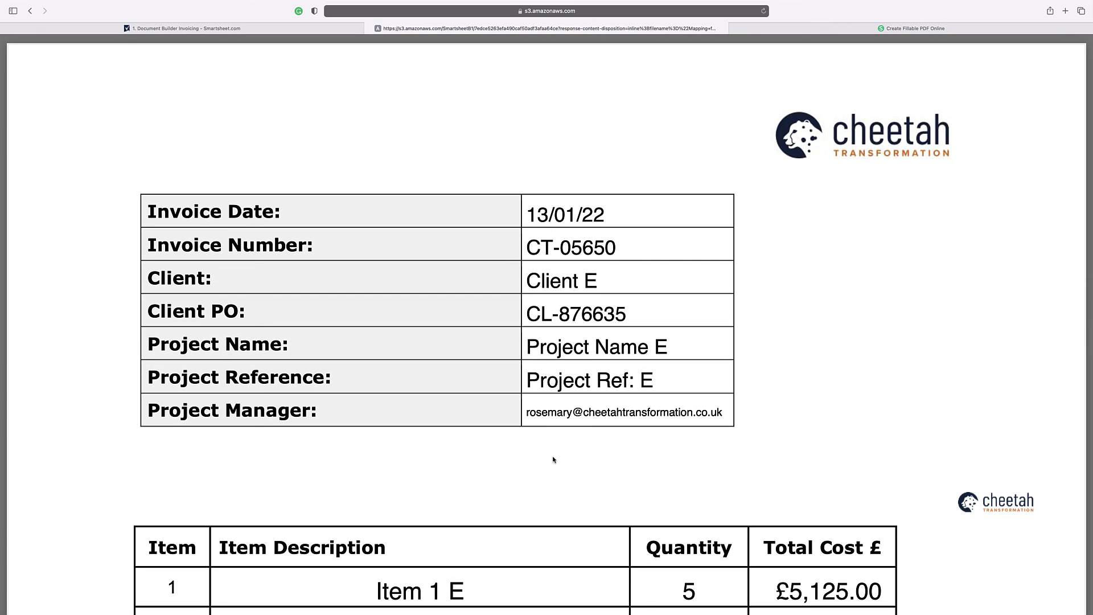